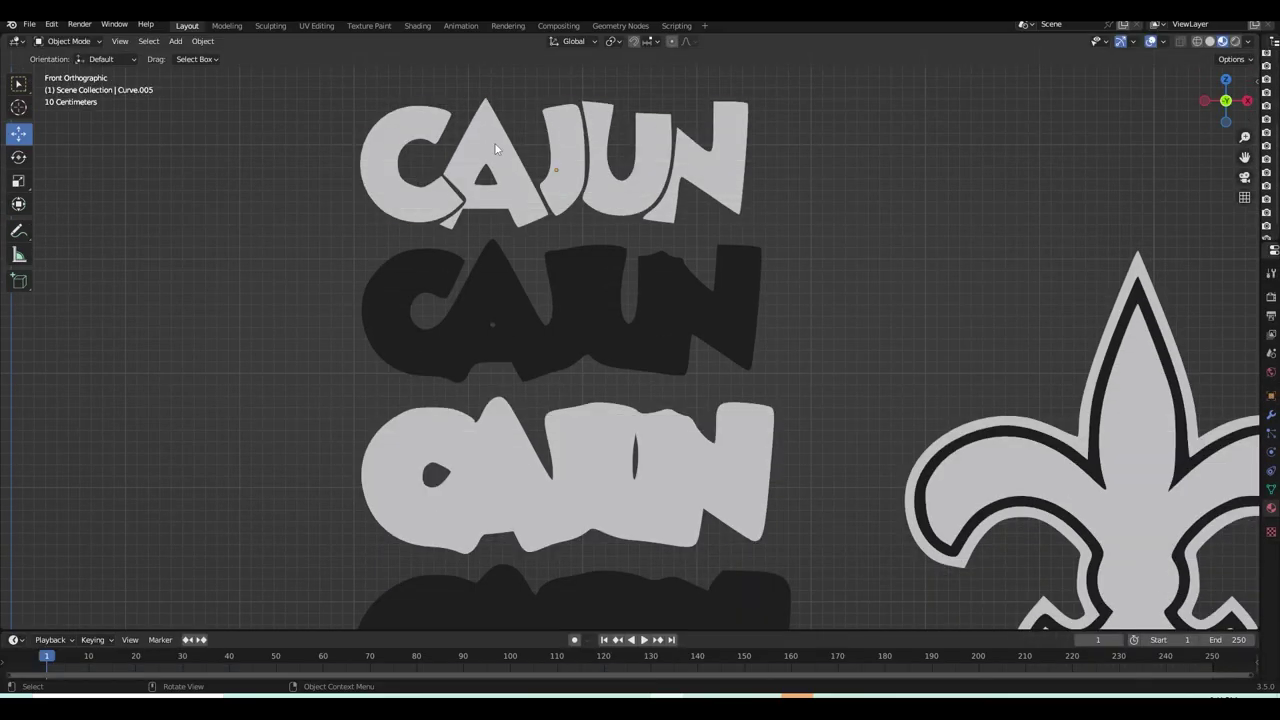
- Move the light CAJUN lettering down onto the dark CAJUN outline layers
drag(495, 148, 505, 290)
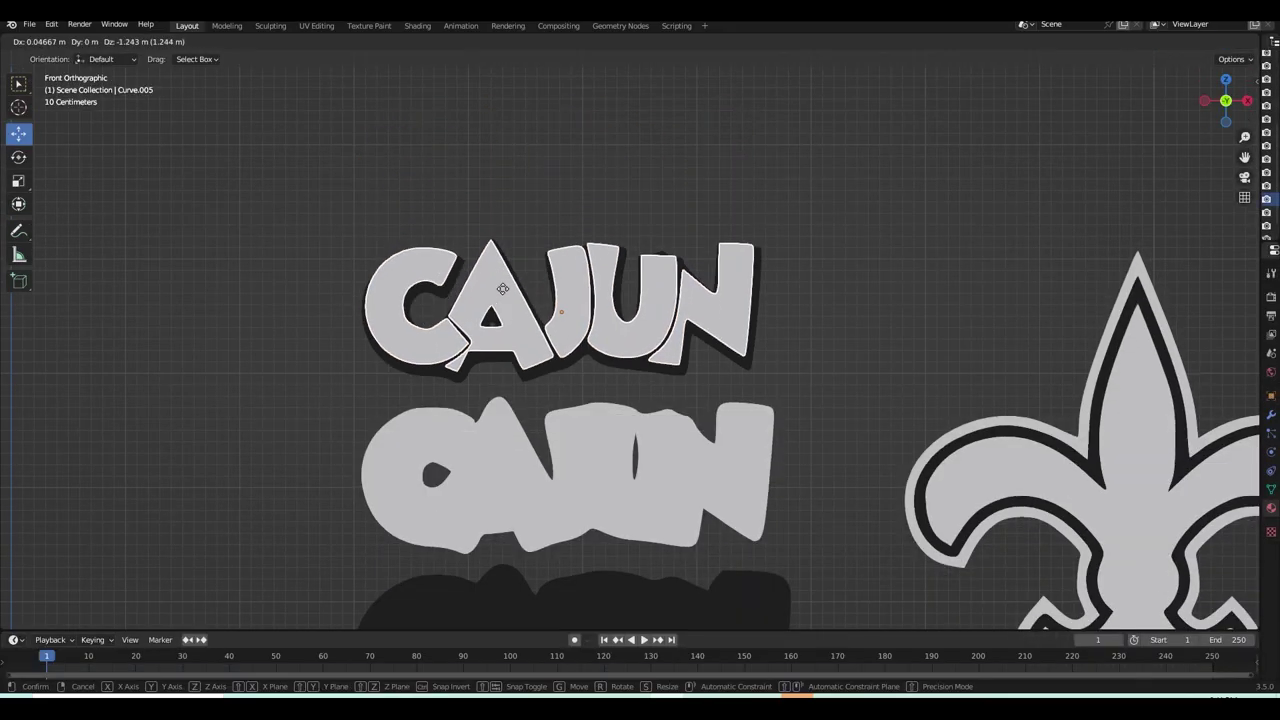
scroll(490, 297, up, 5)
key(g)
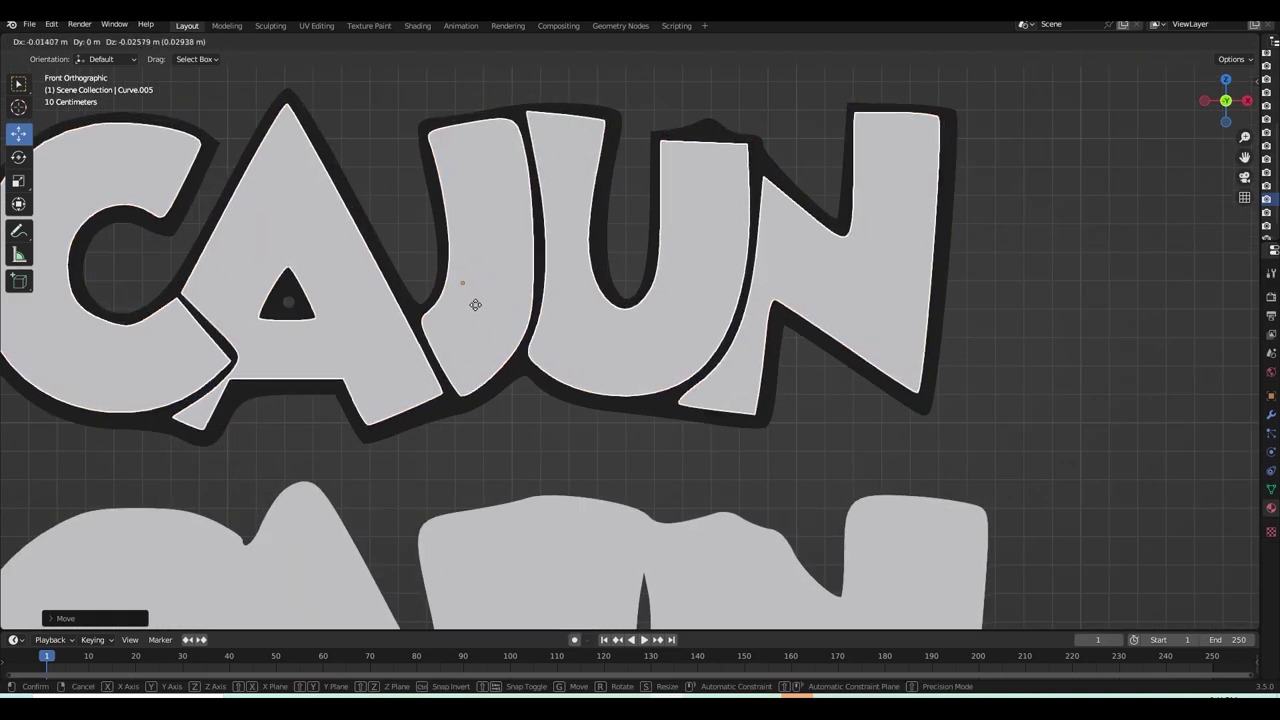
scroll(475, 304, down, 1)
scroll(475, 304, down, 2)
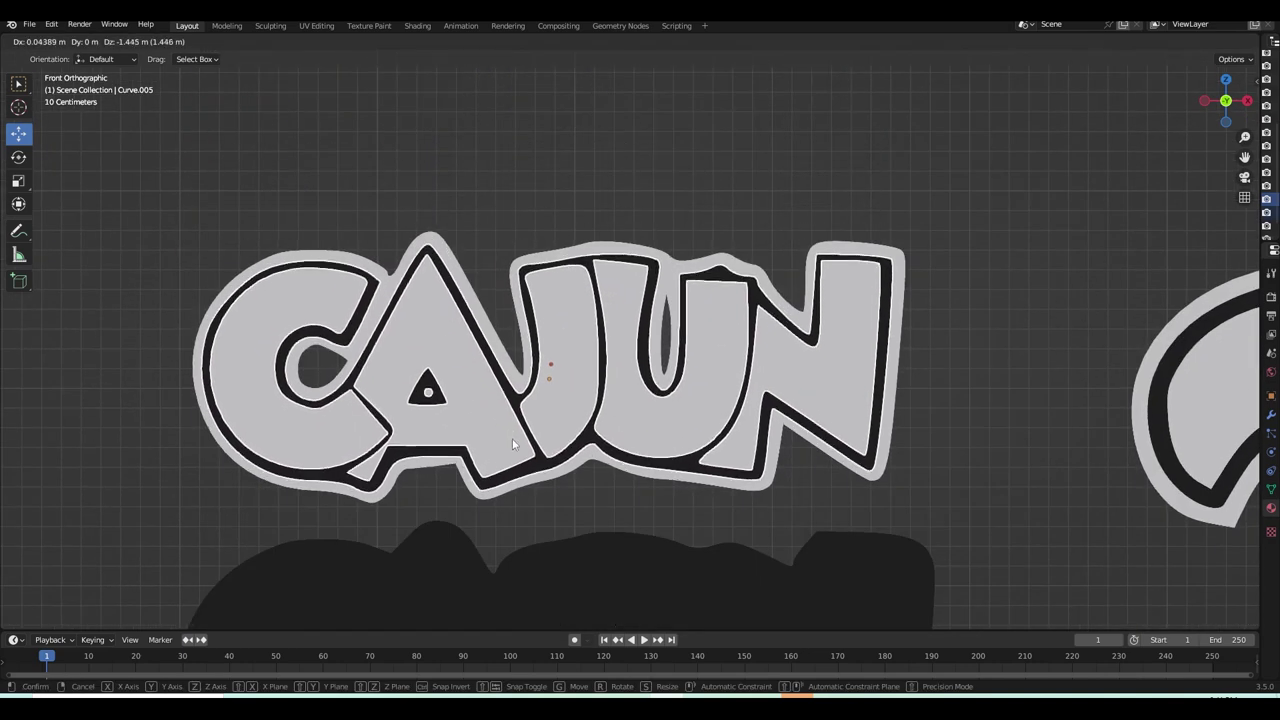
scroll(495, 440, up, 2)
scroll(485, 438, up, 2)
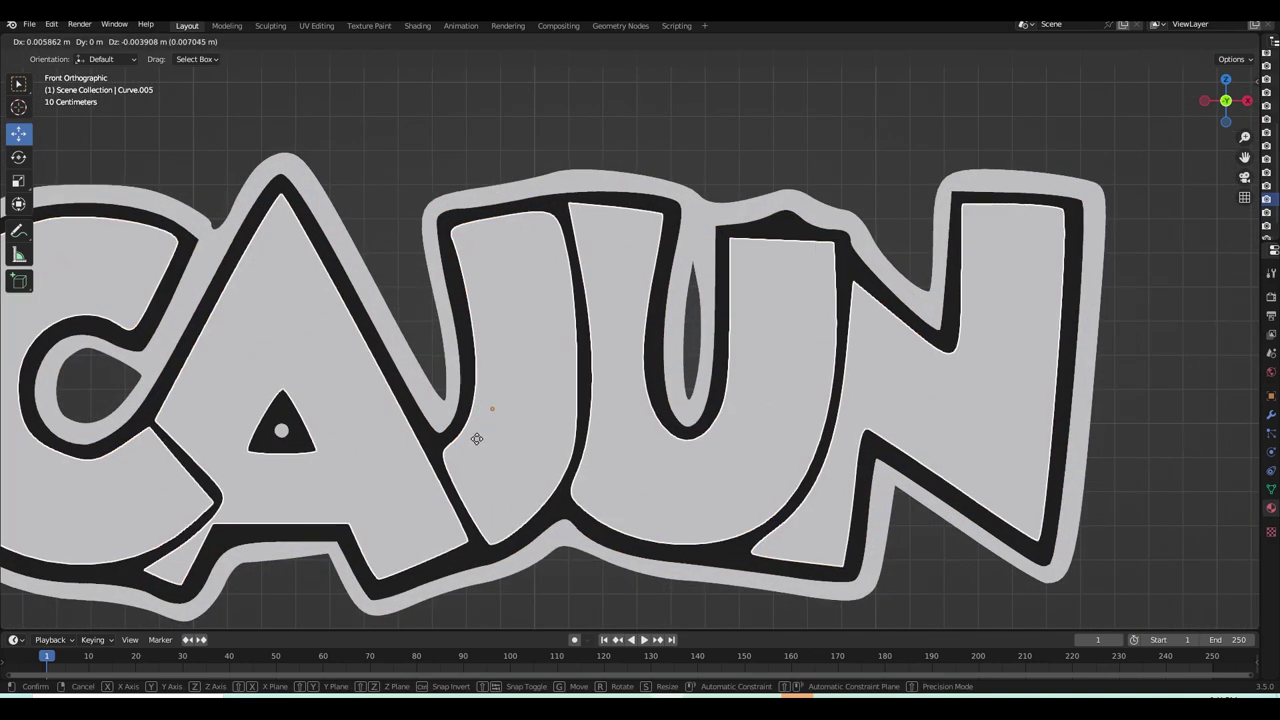
click(476, 438)
- Nudge the CAJUN lettering again so it sits exactly aligned on its outline
scroll(475, 437, down, 4)
scroll(500, 410, up, 1)
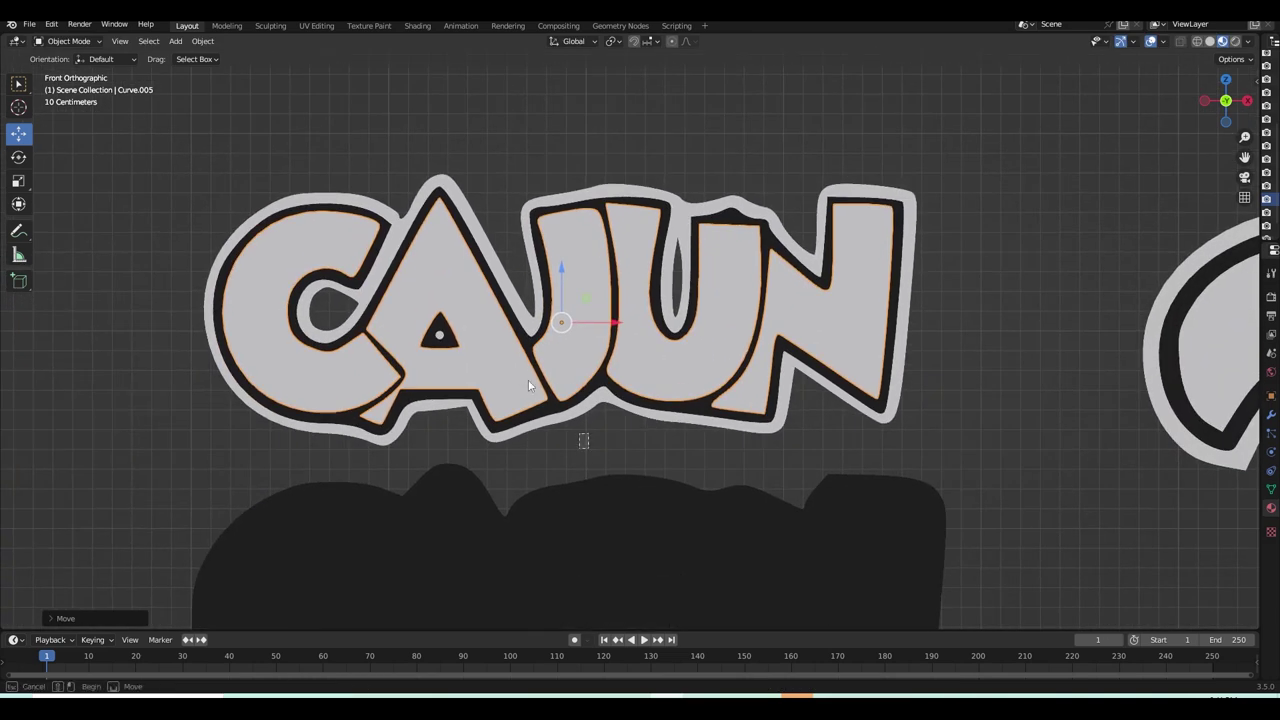
scroll(528, 385, up, 1)
key(g)
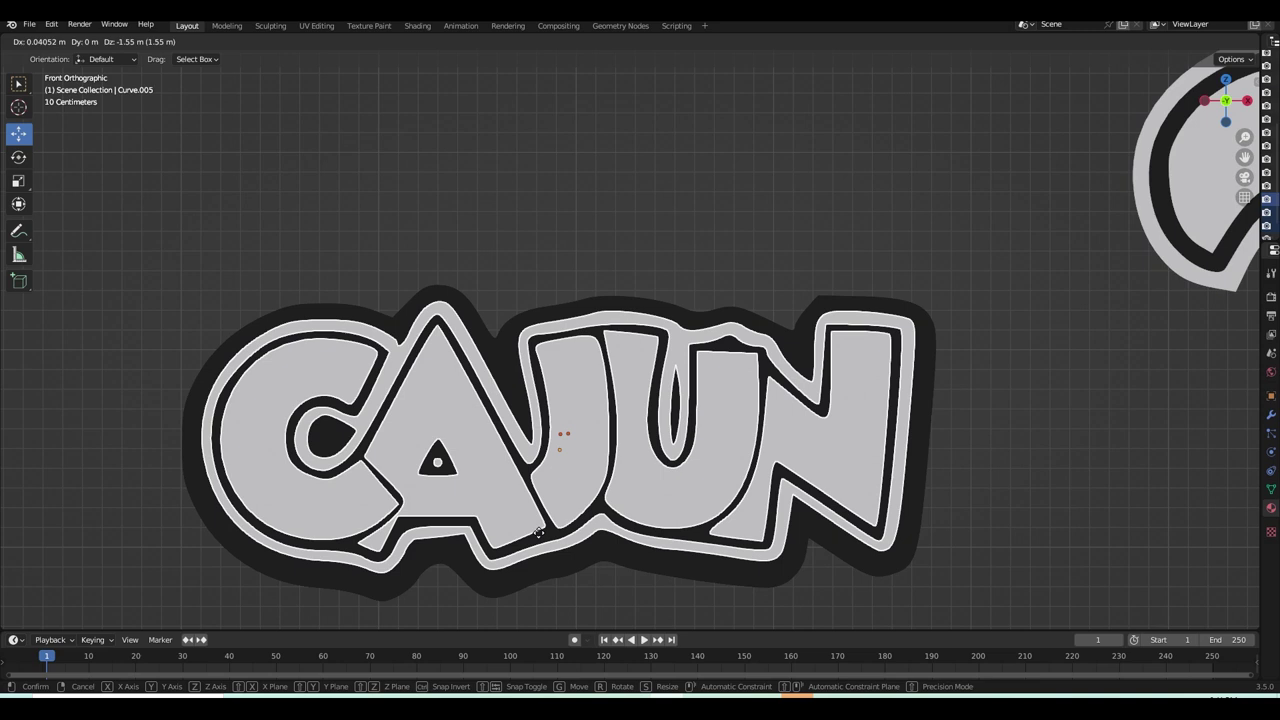
click(538, 533)
scroll(389, 400, down, 4)
- Select the fleur-de-lis, move it above the CAJUN logo and enlarge it
ctrl+scroll(446, 419, down, 2)
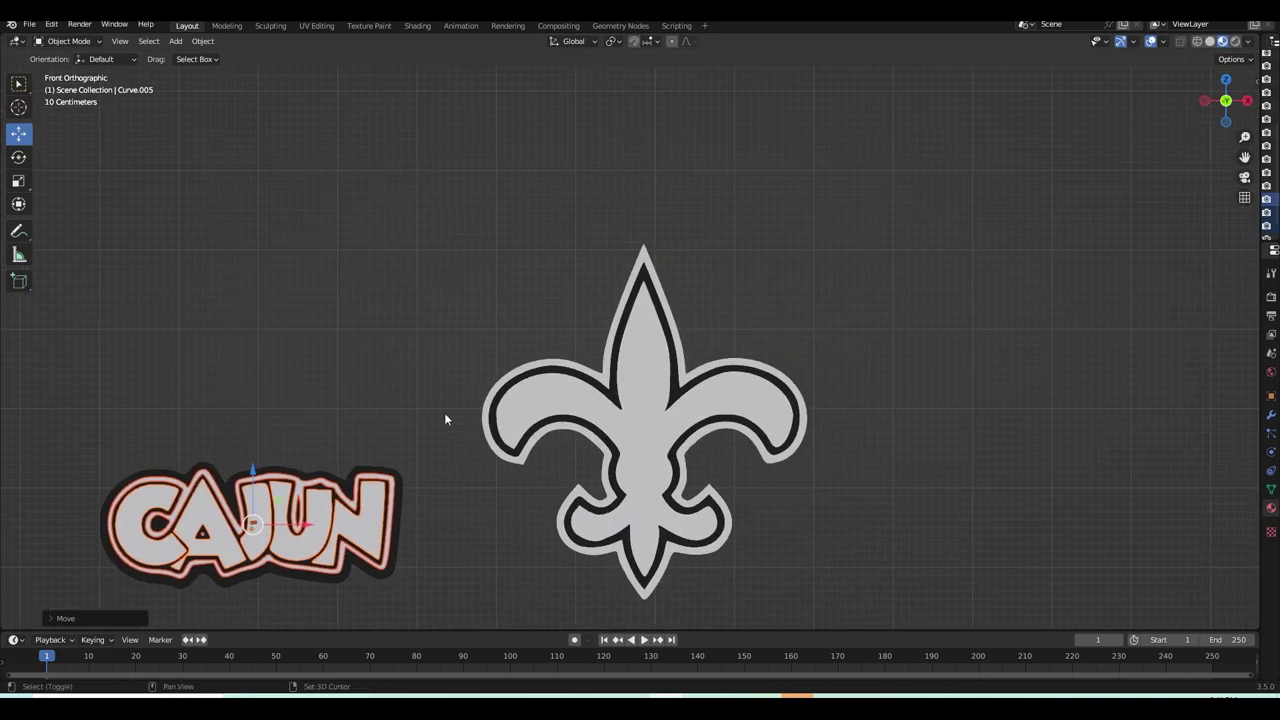
shift+middle_drag(446, 419, 534, 275)
scroll(666, 214, up, 2)
scroll(760, 235, down, 3)
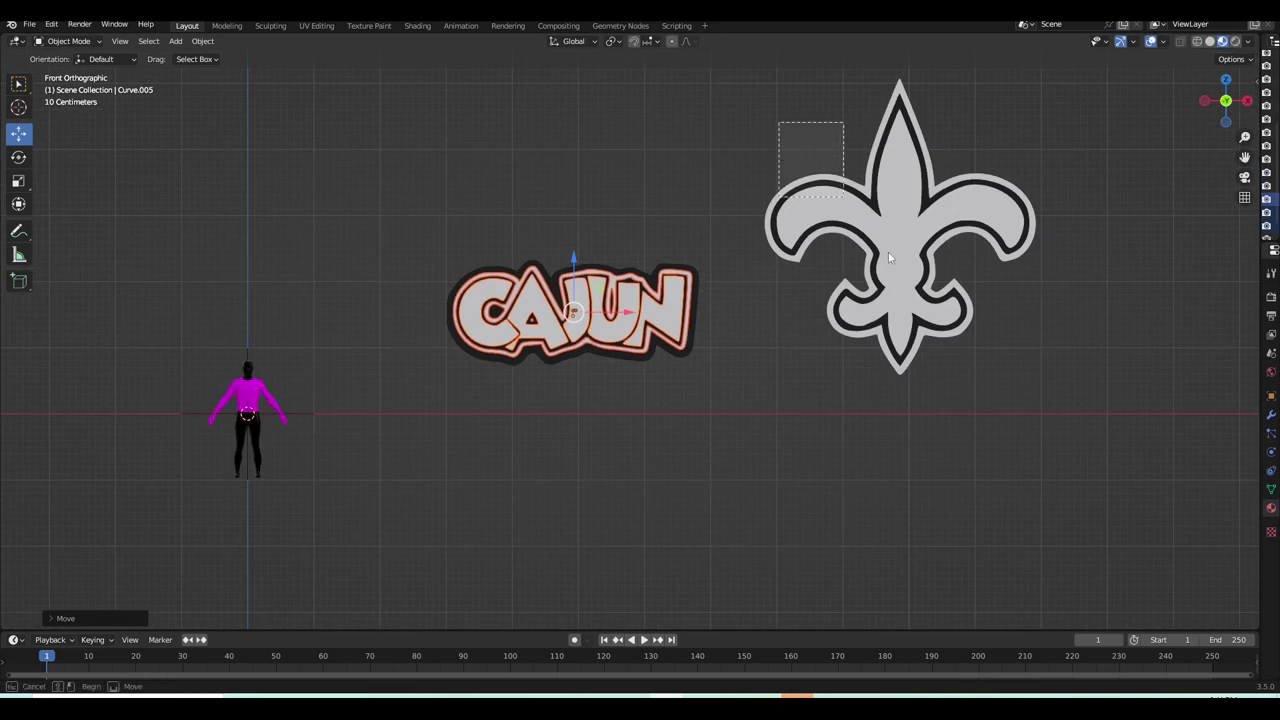
drag(888, 257, 890, 259)
key(g)
key(s)
click(668, 272)
key(g)
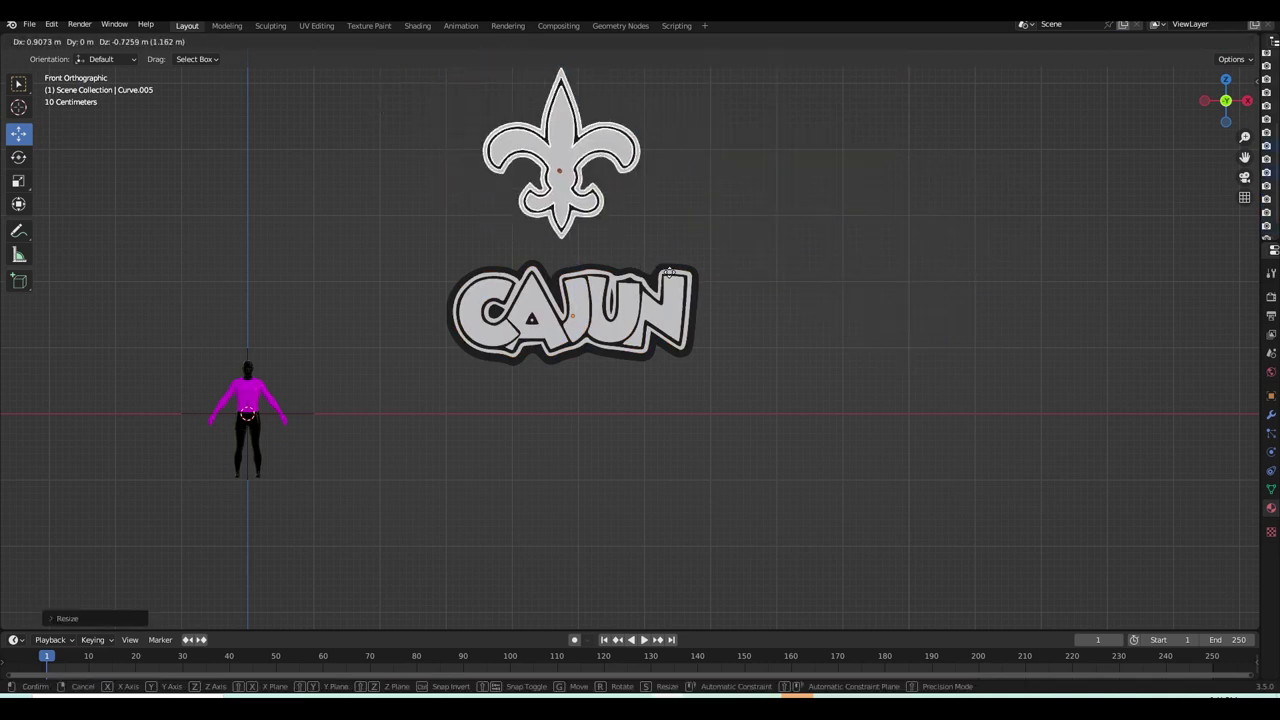
key(s)
click(670, 285)
- Refine the fleur-de-lis size and seat it directly above CAJUN
key(g)
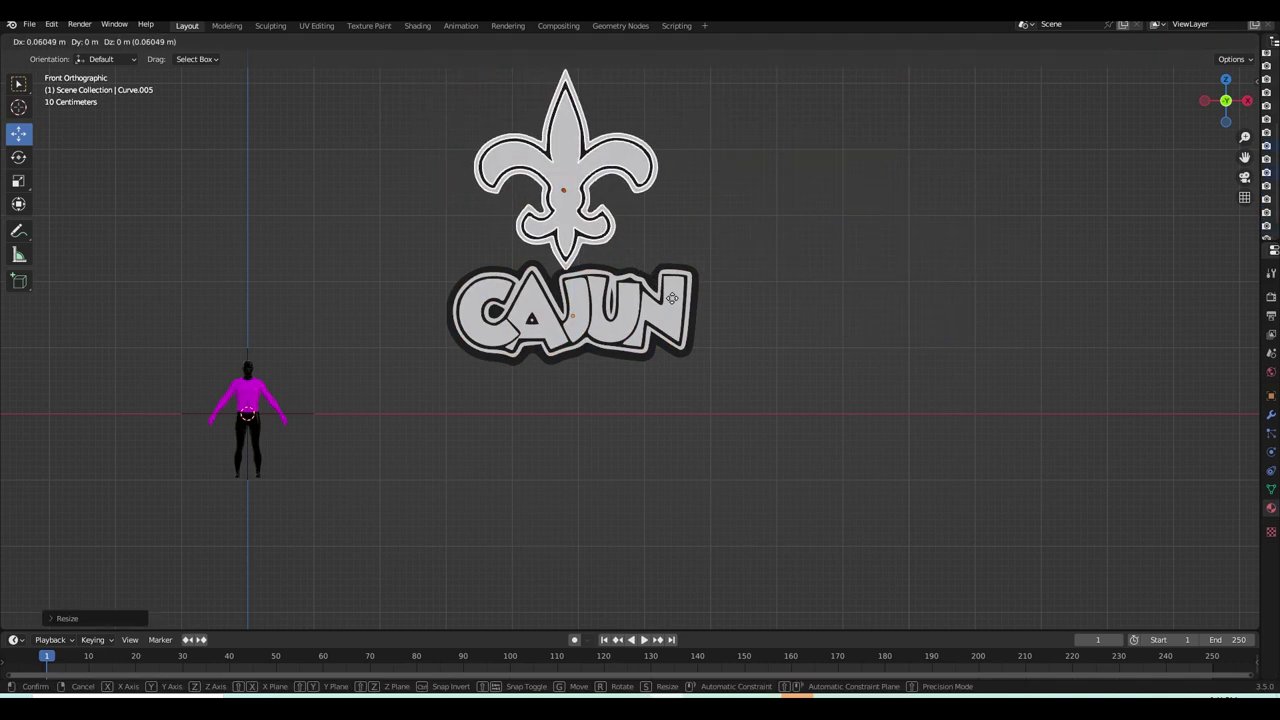
click(672, 298)
shift+middle_drag(672, 332, 665, 381)
key(s)
click(736, 403)
key(g)
click(733, 395)
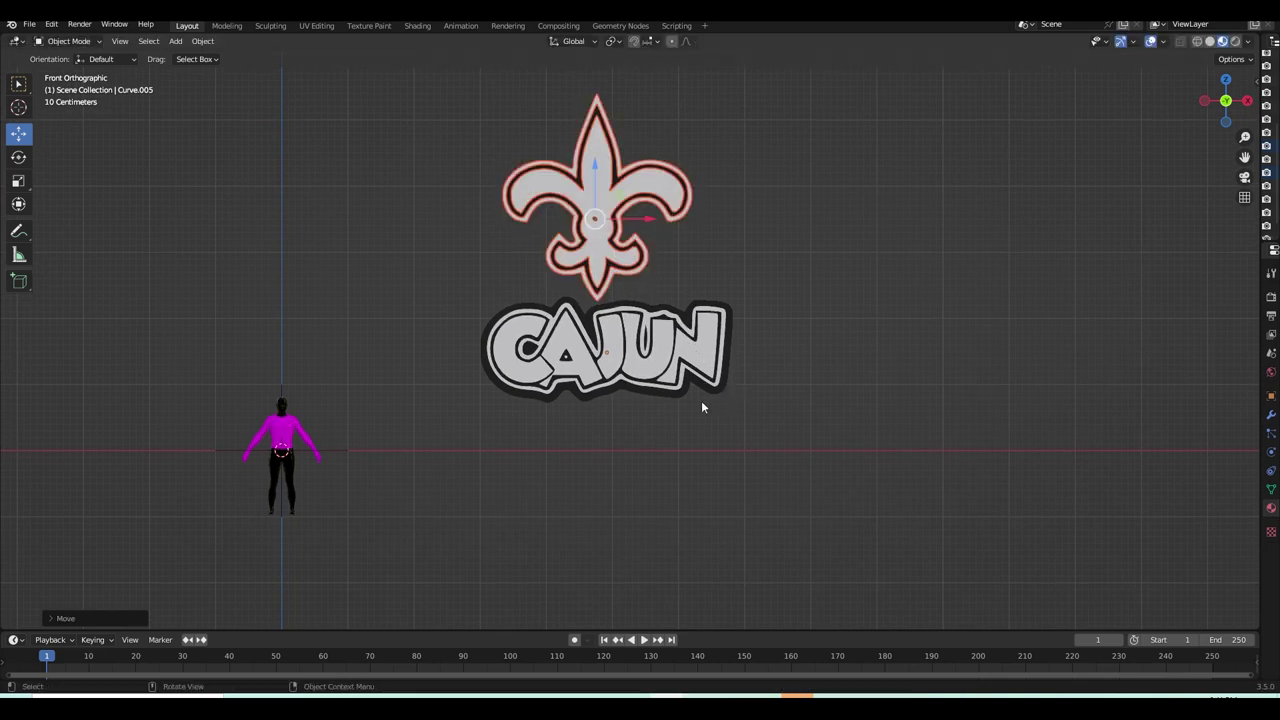
- Resize and reposition the CAJUN logo to fit beneath the fleur-de-lis
scroll(534, 430, up, 2)
click(434, 364)
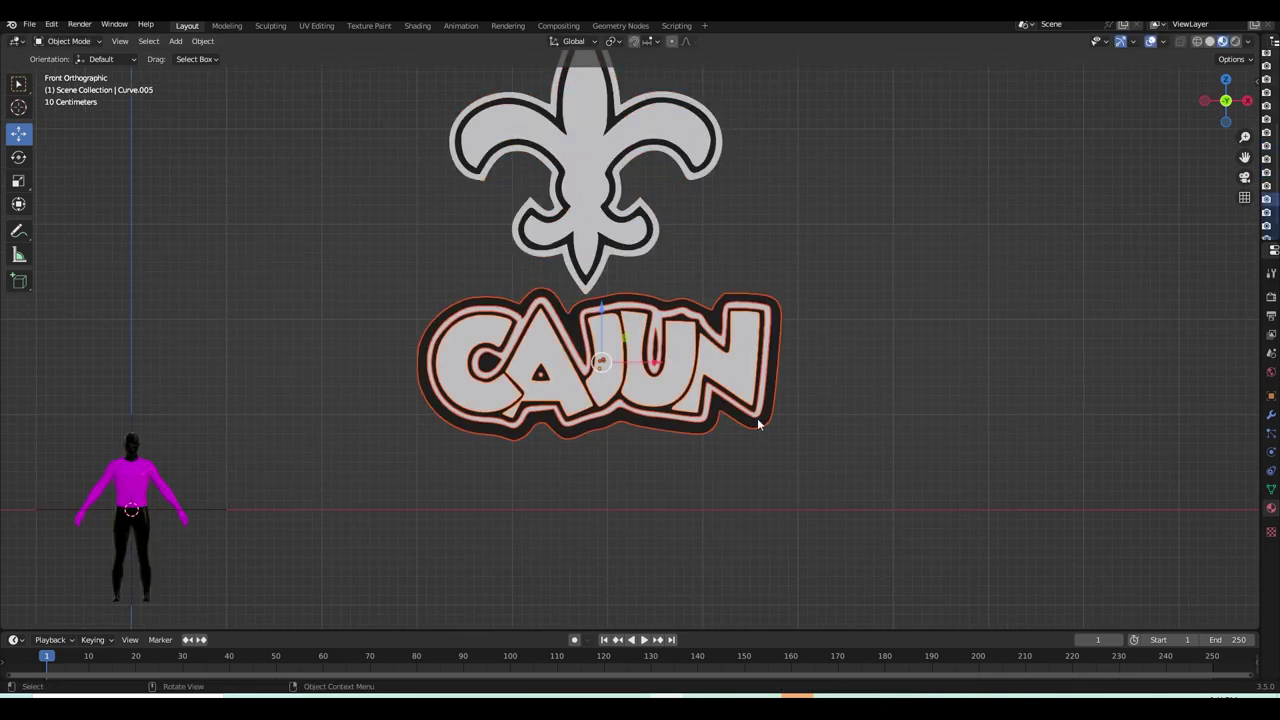
key(s)
click(768, 456)
scroll(757, 440, down, 3)
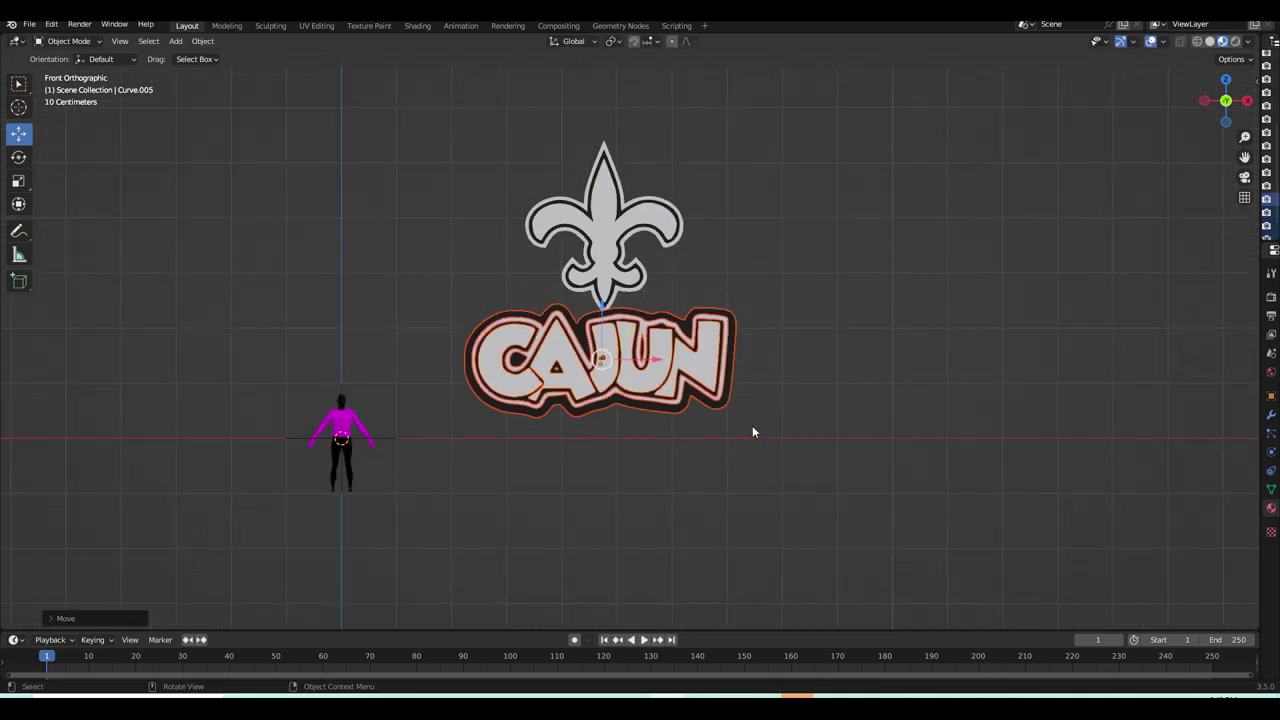
key(g)
click(768, 456)
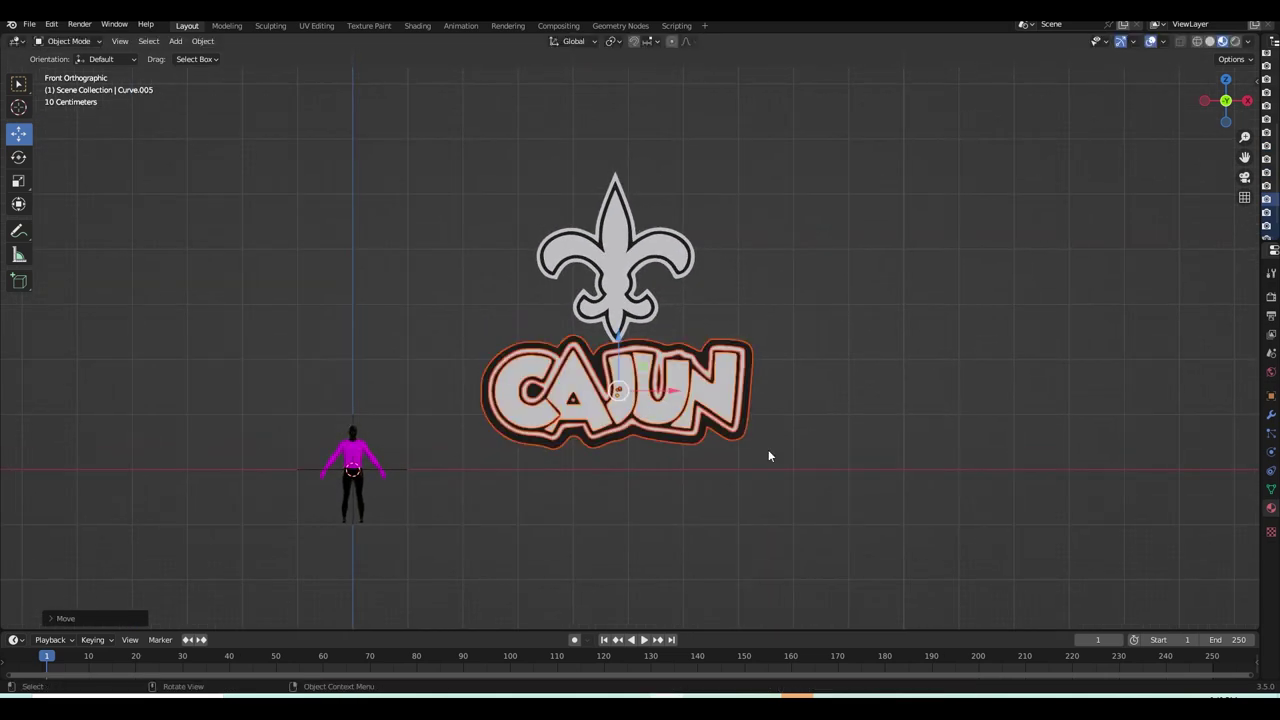
key(s)
click(740, 440)
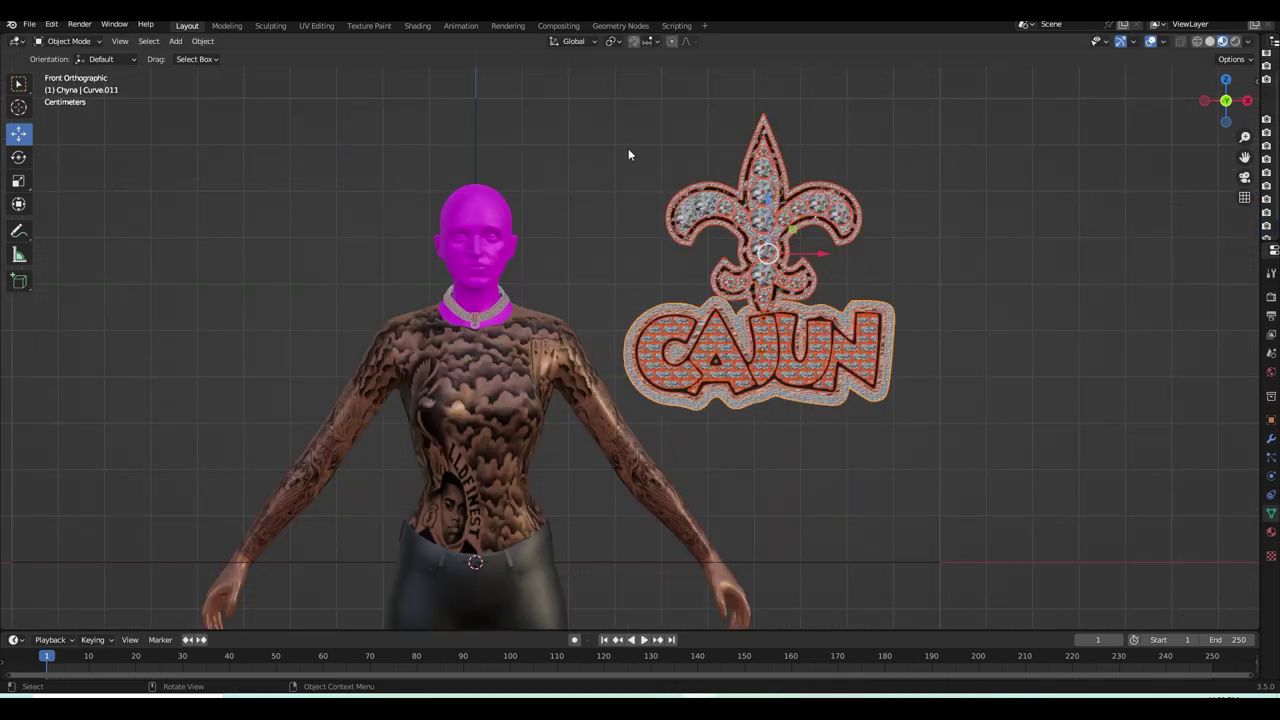
- Select both pendant parts and drag them onto the character's chest
drag(628, 155, 777, 390)
key(Escape)
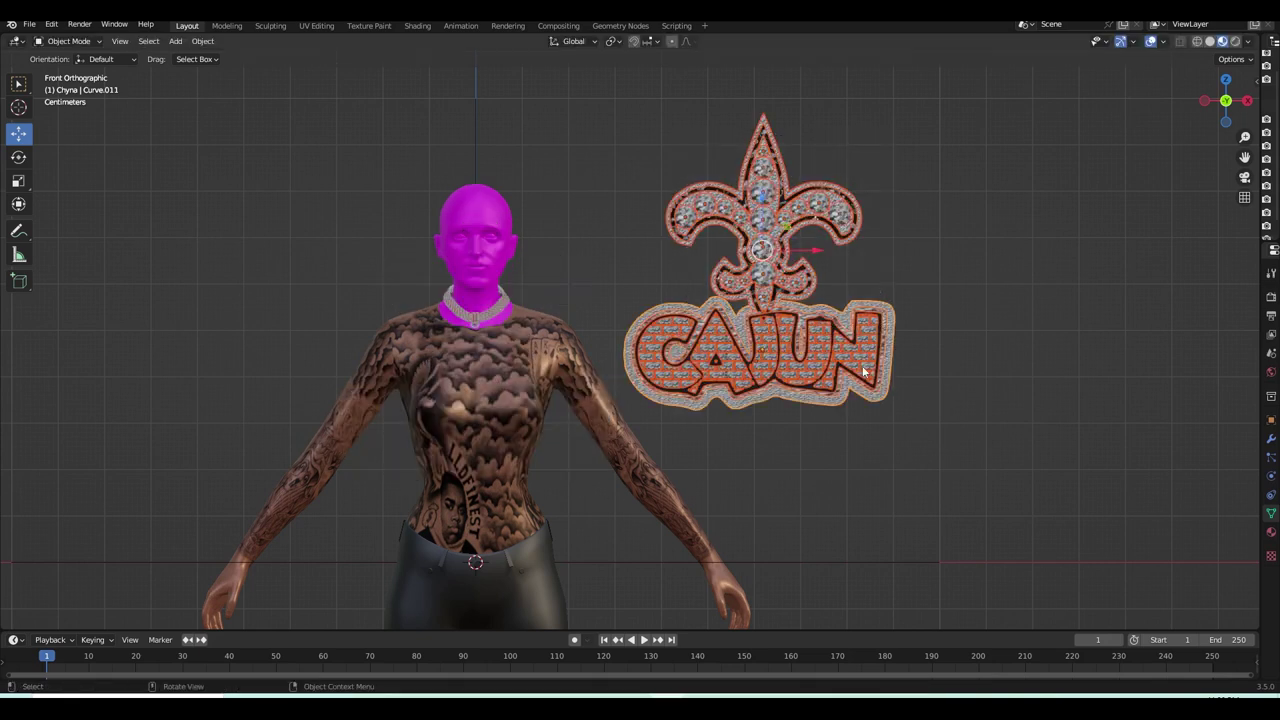
drag(864, 372, 612, 521)
- Shrink the pendant to about half size and inspect it from the side
key(s)
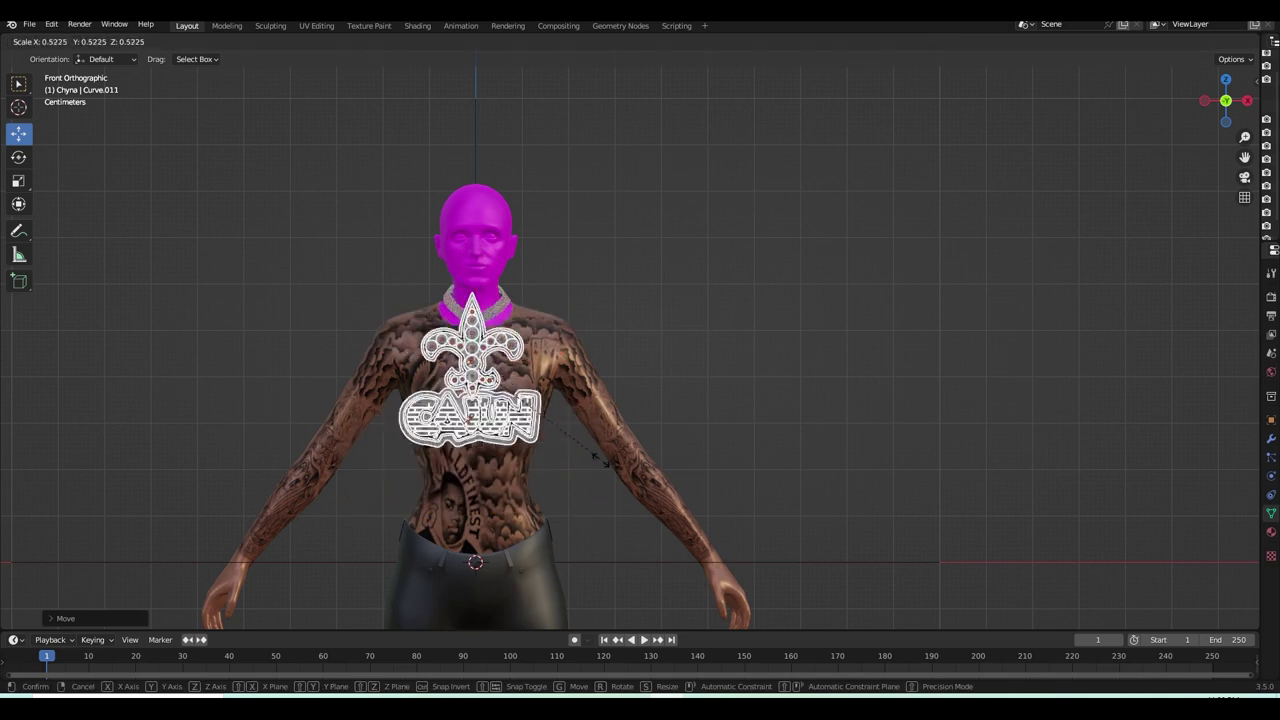
key(KP_3)
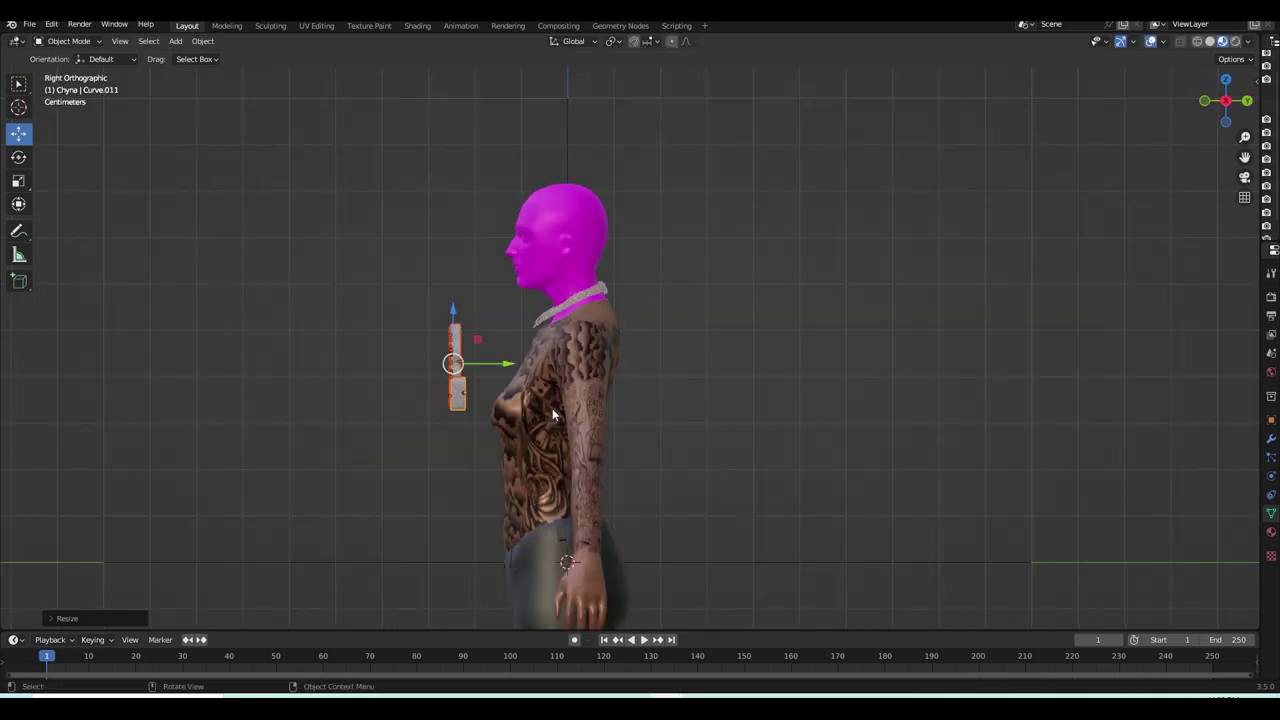
scroll(455, 423, up, 5)
shift+middle_drag(228, 466, 564, 419)
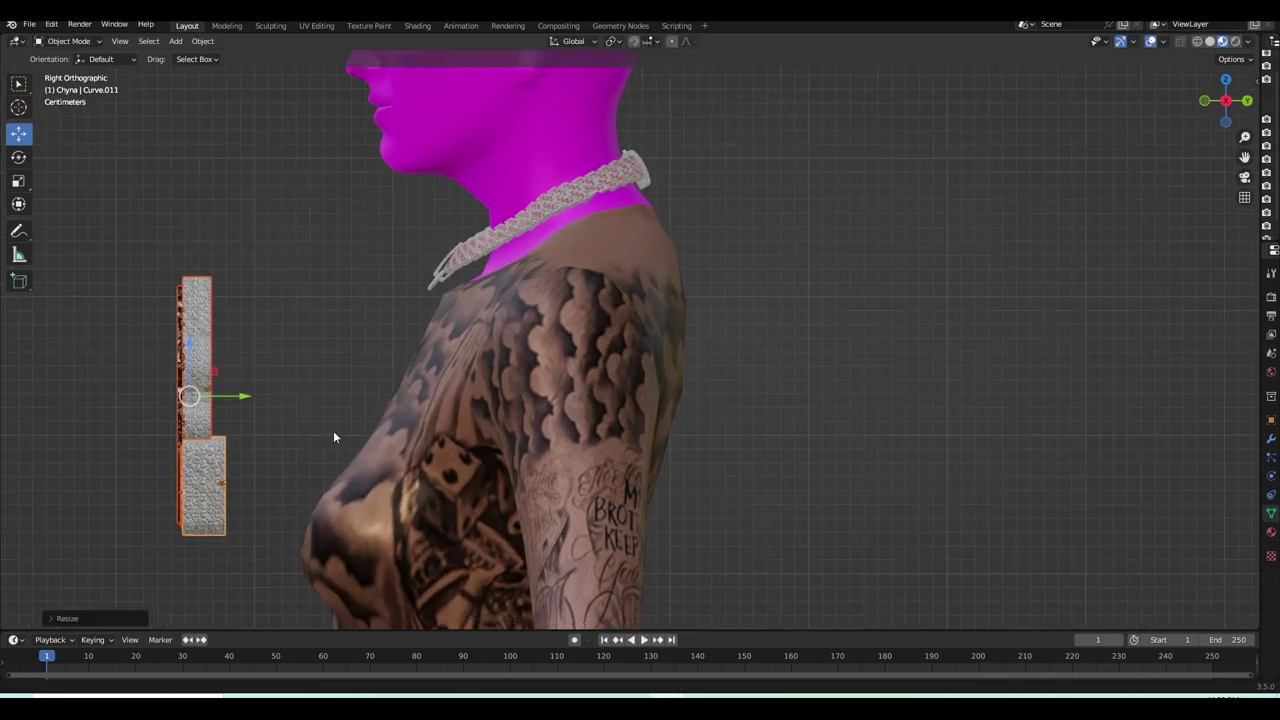
scroll(456, 408, up, 2)
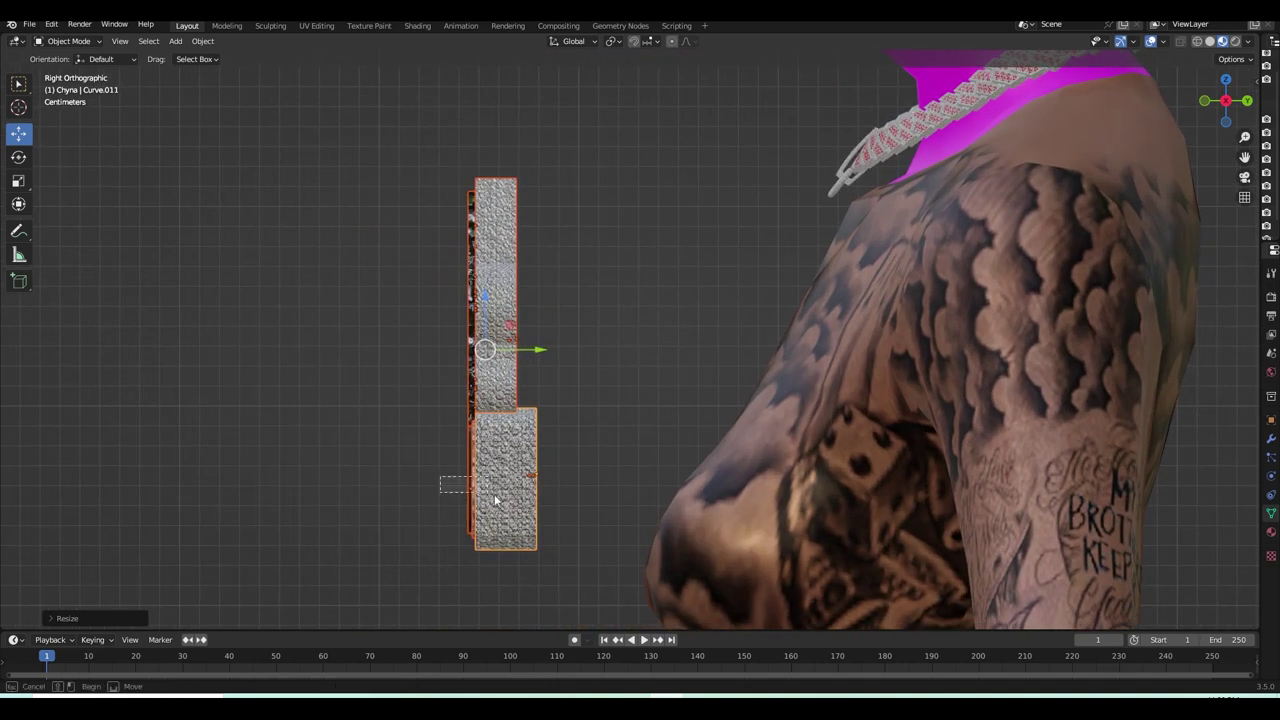
- Resize the lower CAJUN piece and slide it along Y to match the fleur-de-lis depth
key(s)
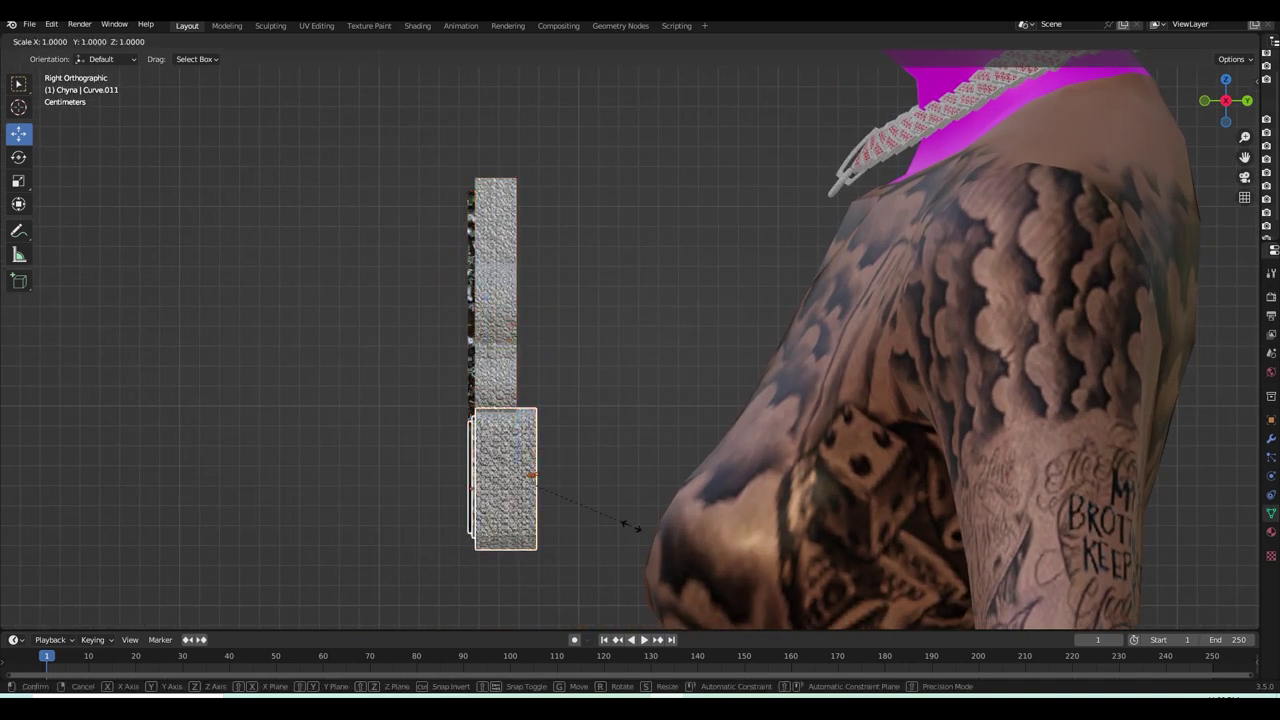
click(602, 517)
scroll(558, 538, up, 3)
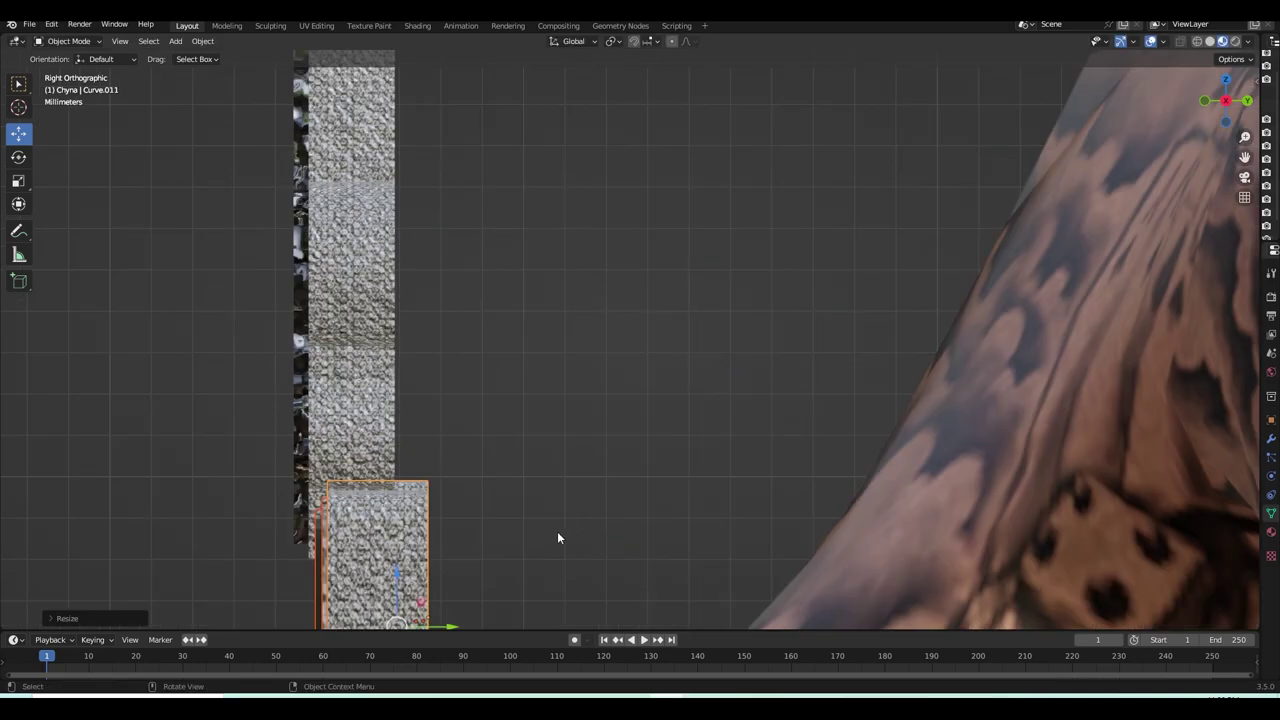
shift+middle_drag(461, 583, 603, 431)
key(g)
key(y)
click(600, 487)
- Thin the CAJUN piece along the Y axis and fine-tune its depth
key(s)
key(y)
click(590, 485)
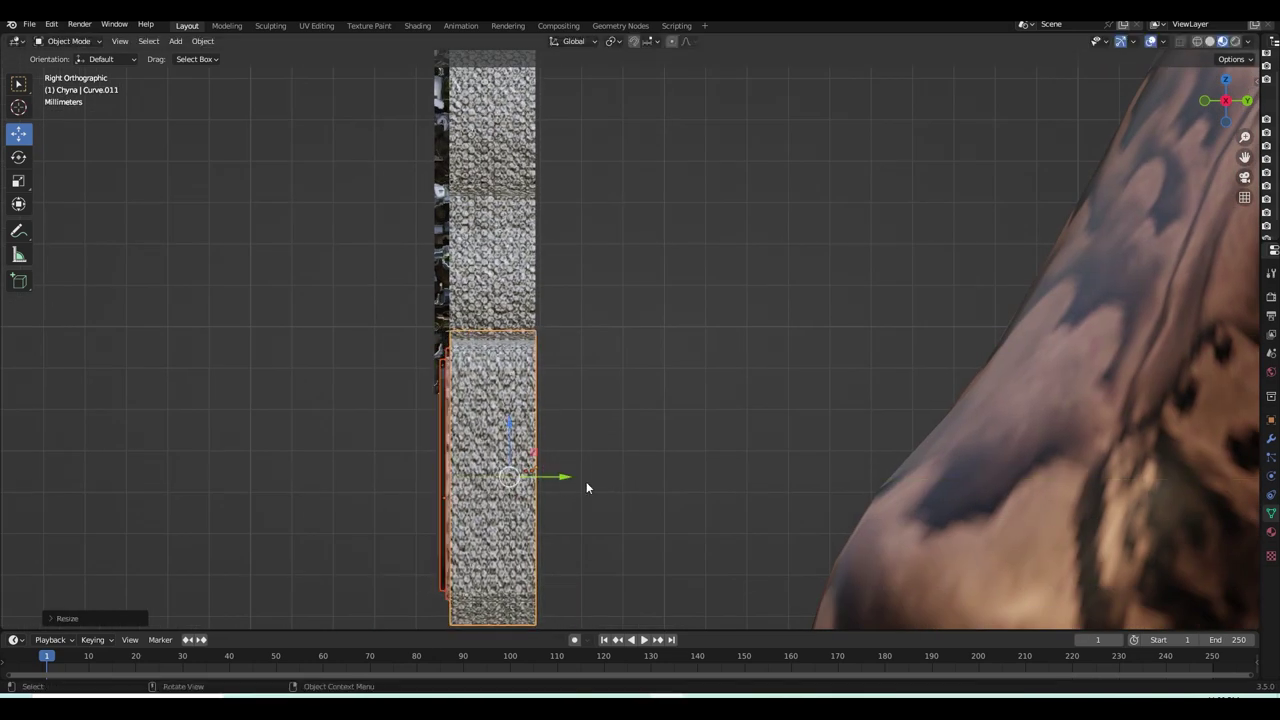
drag(563, 478, 561, 481)
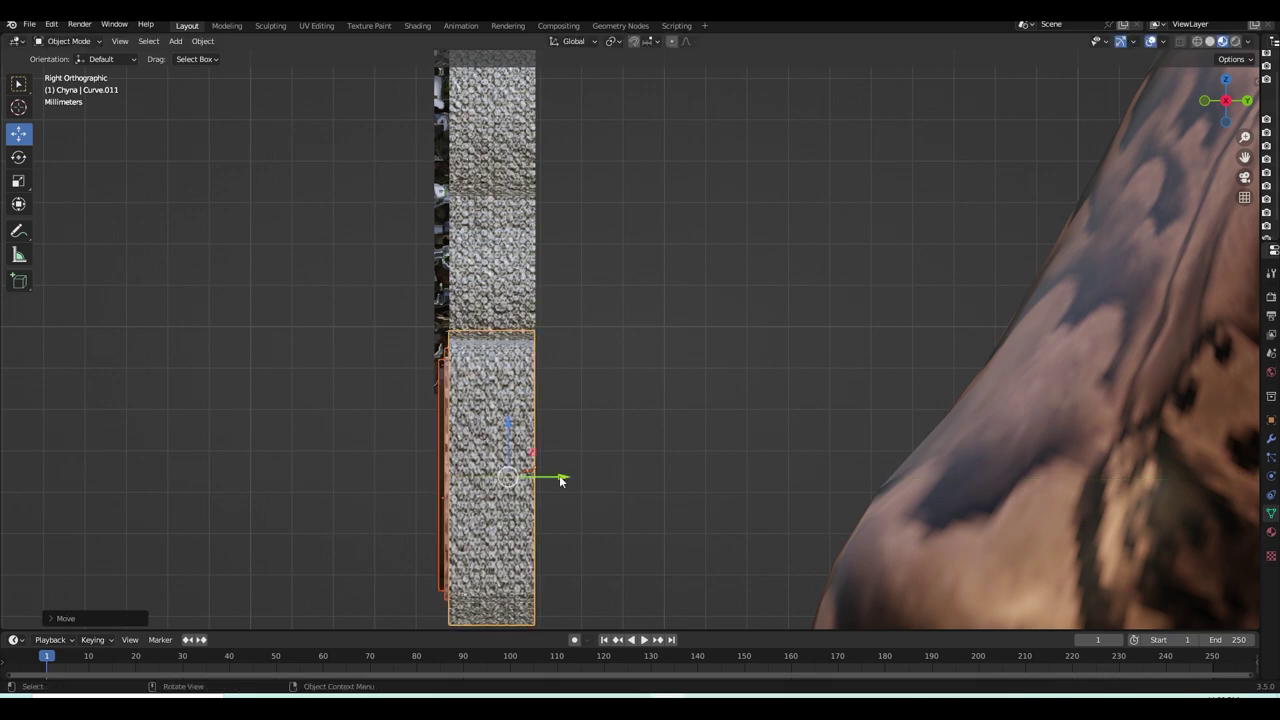
scroll(533, 492, down, 1)
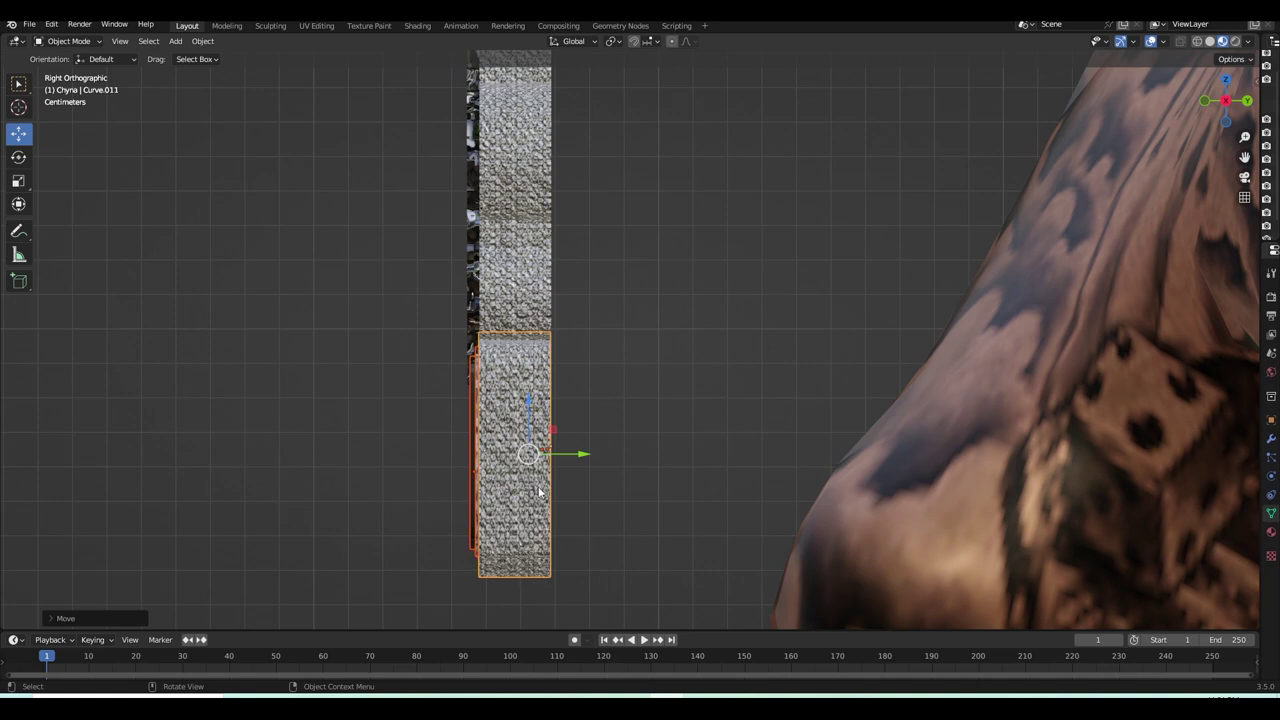
- Select all the pendant parts together from front and side views
key(KP_1)
middle_drag(405, 466, 657, 492)
drag(644, 244, 734, 484)
- In Right Orthographic view, tilt the pendant and move it against the chest below the chain
key(KP_3)
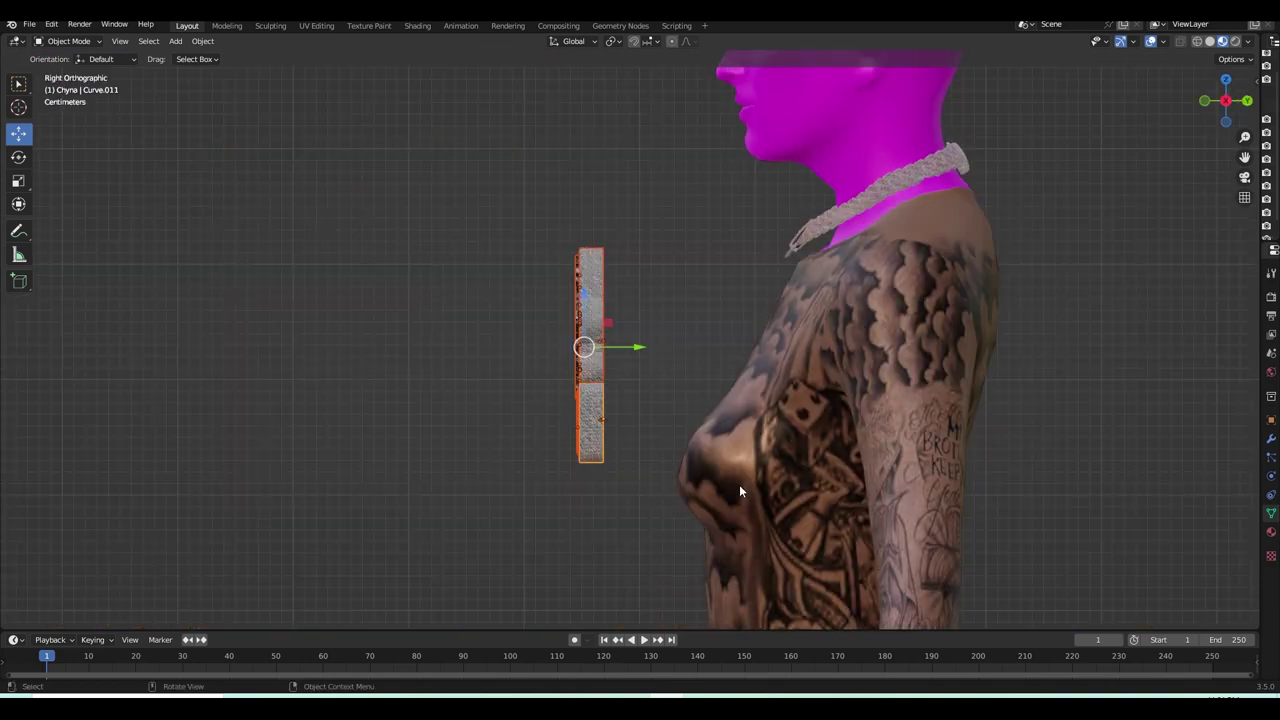
key(r)
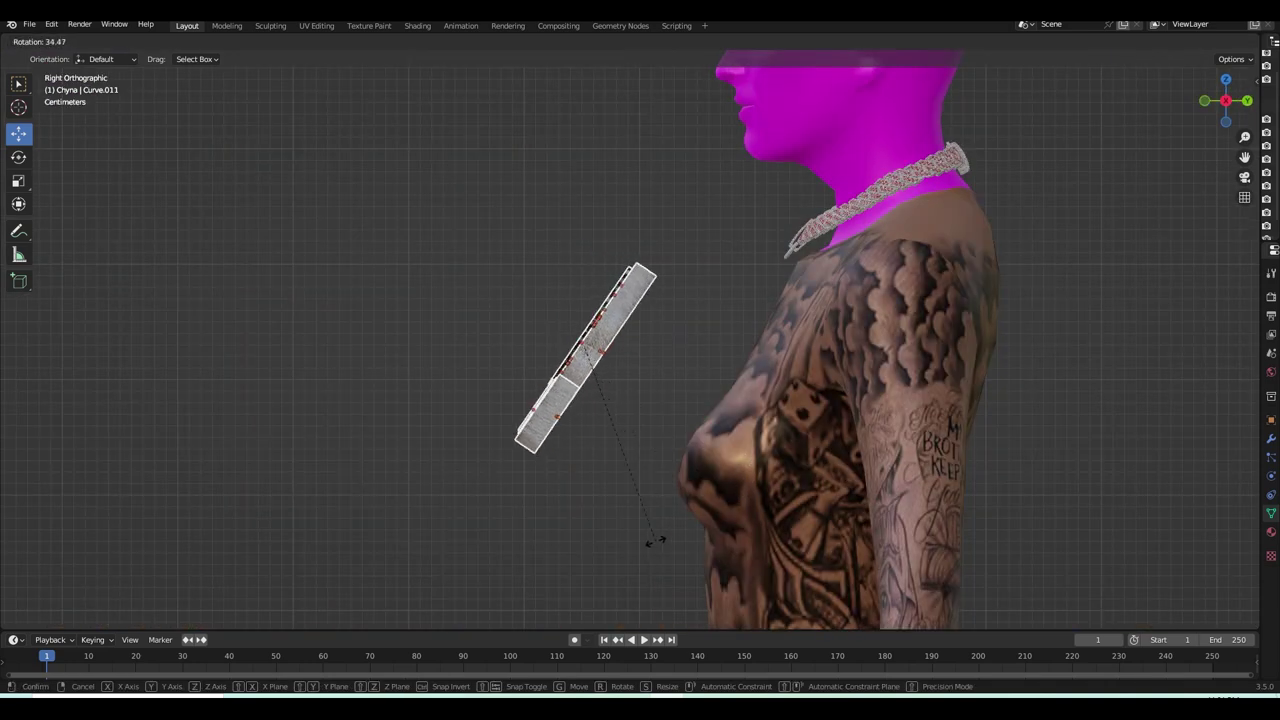
click(655, 541)
key(g)
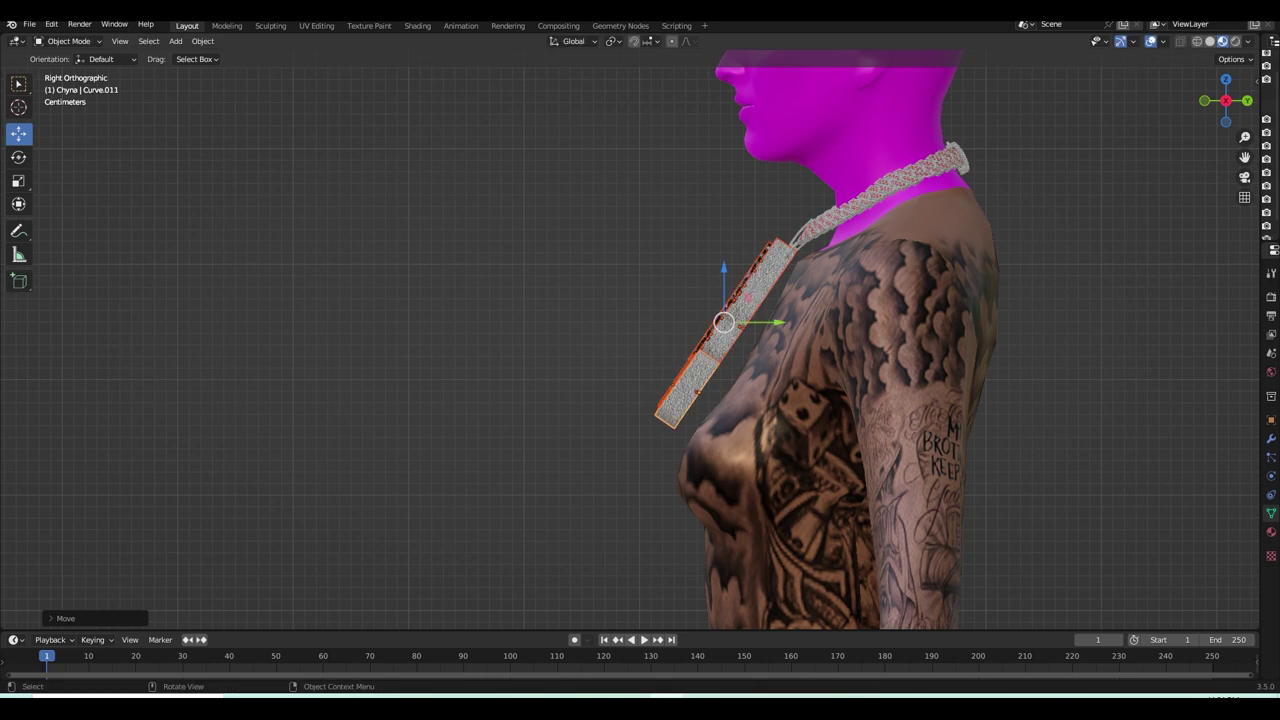
key(r)
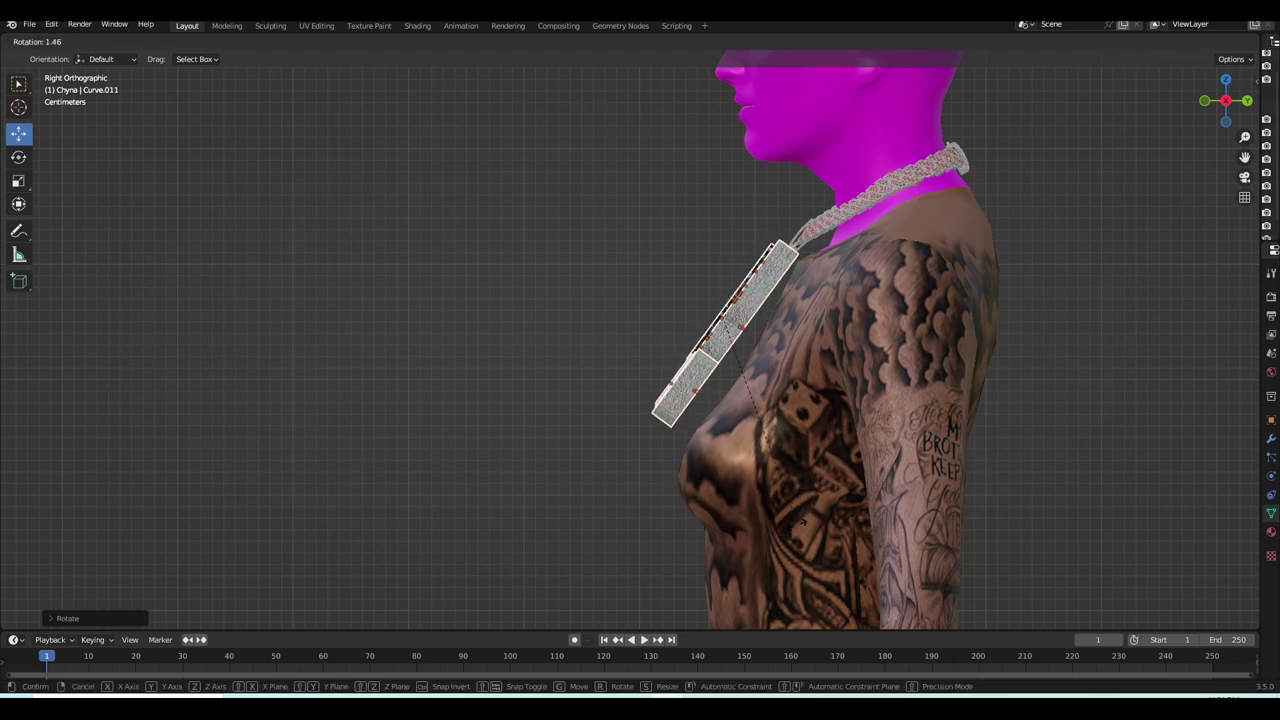
key(KP_1)
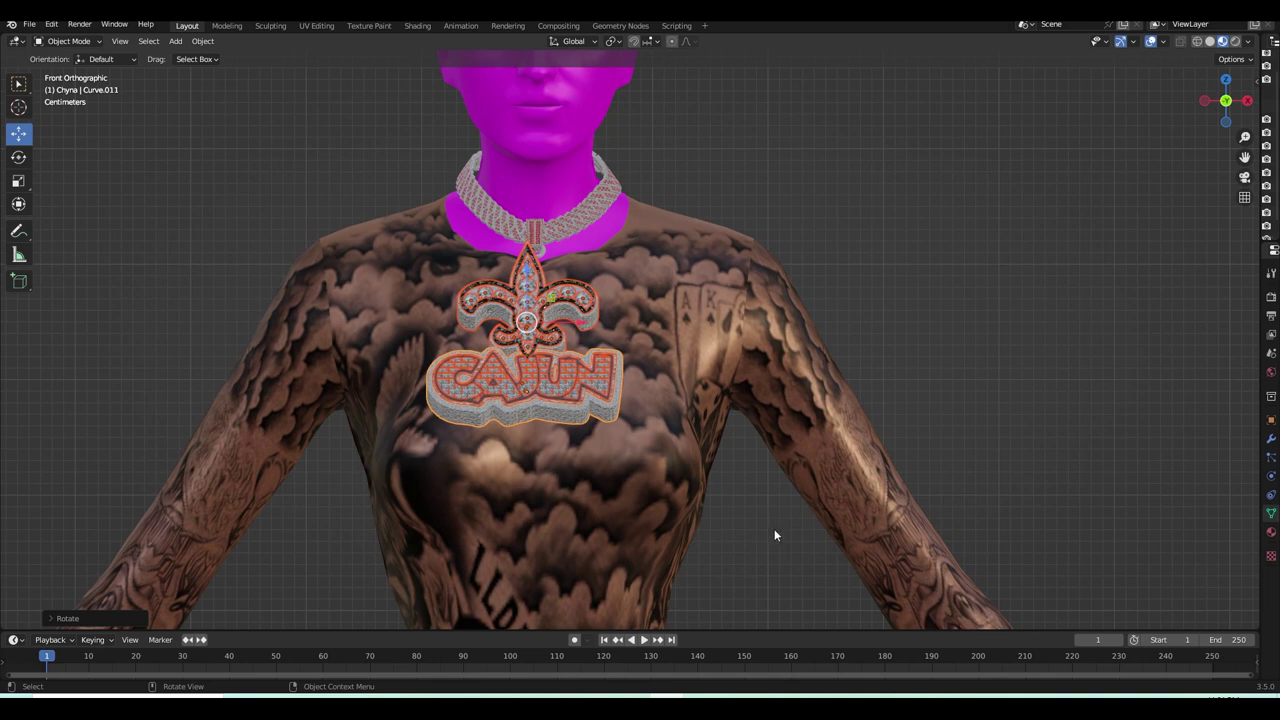
- Shrink the pendant to about 0.7 and move it up under the chain
key(s)
click(687, 431)
key(g)
click(700, 407)
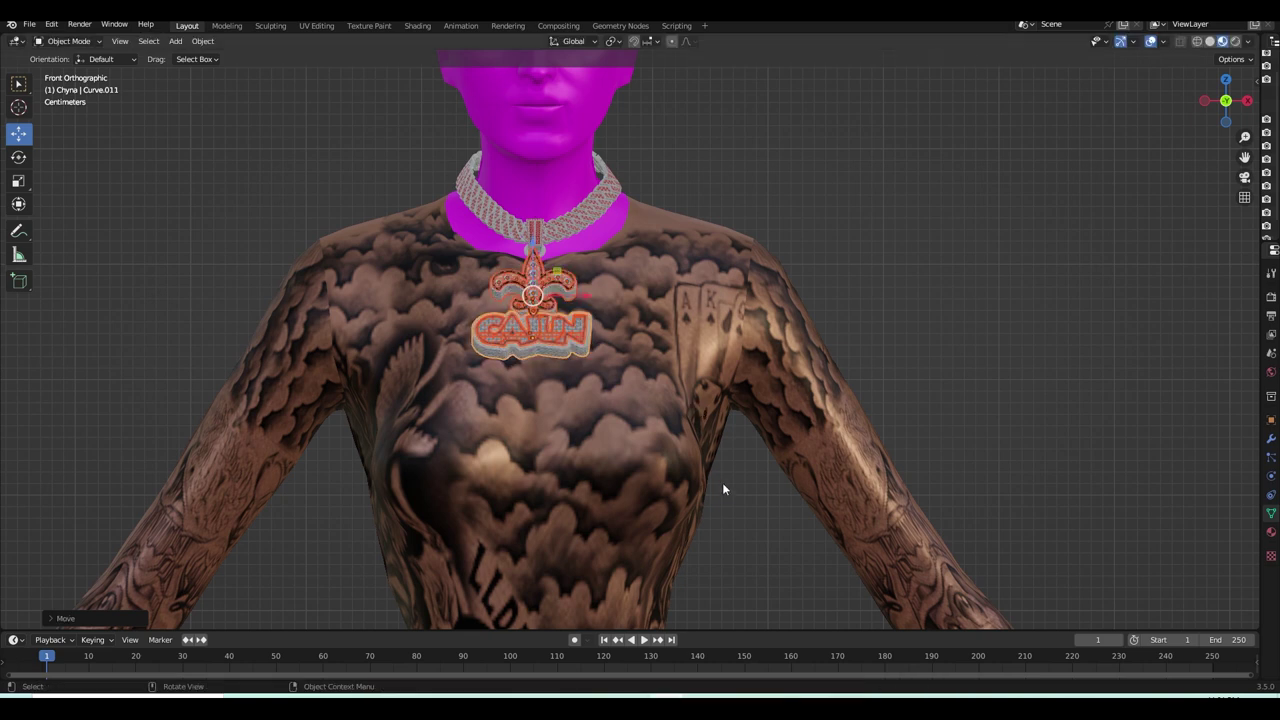
key(g)
click(728, 480)
- In side view, bring the pendant closer to the chest and rotate it to lie flat
key(KP_3)
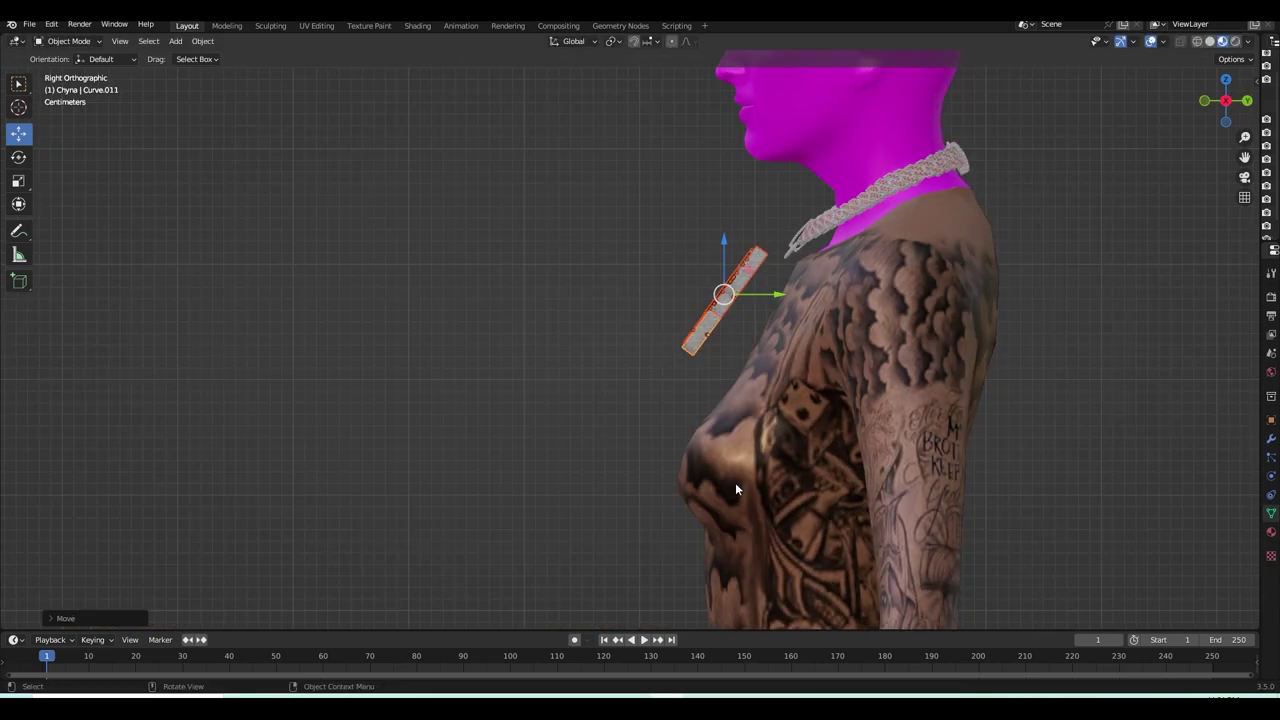
key(KP_Decimal)
key(g)
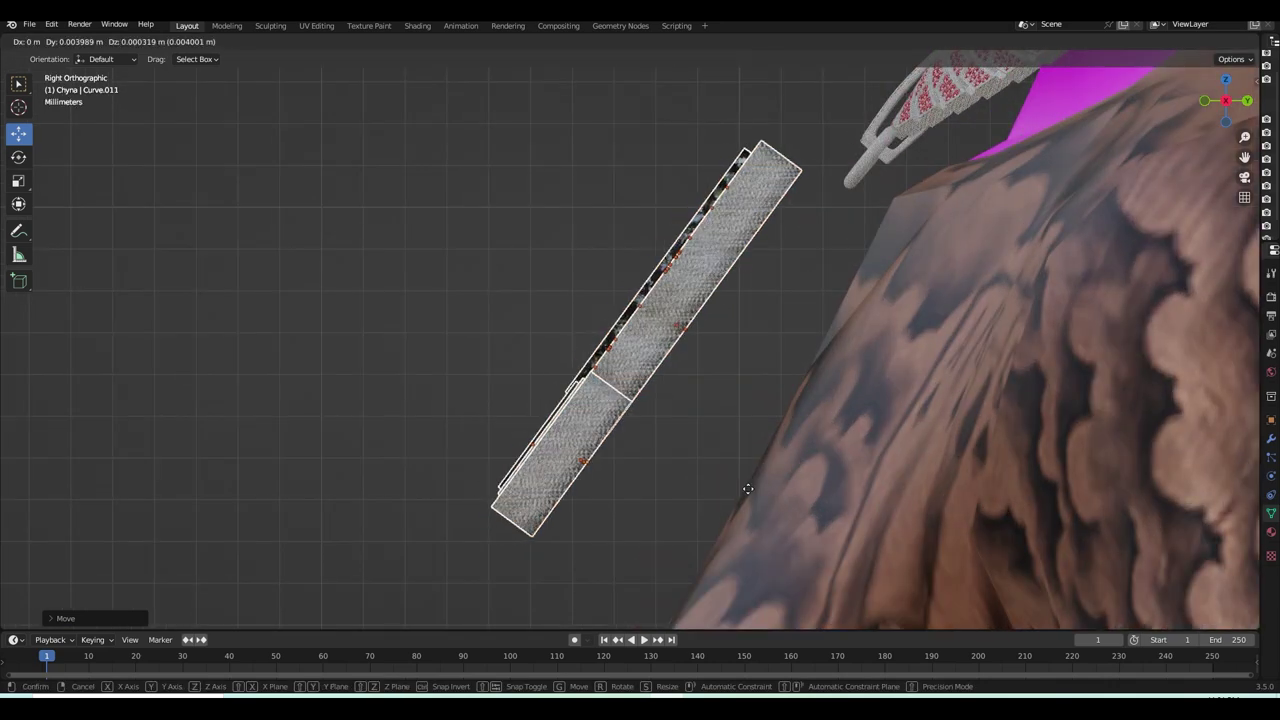
click(822, 494)
key(r)
click(828, 493)
key(r)
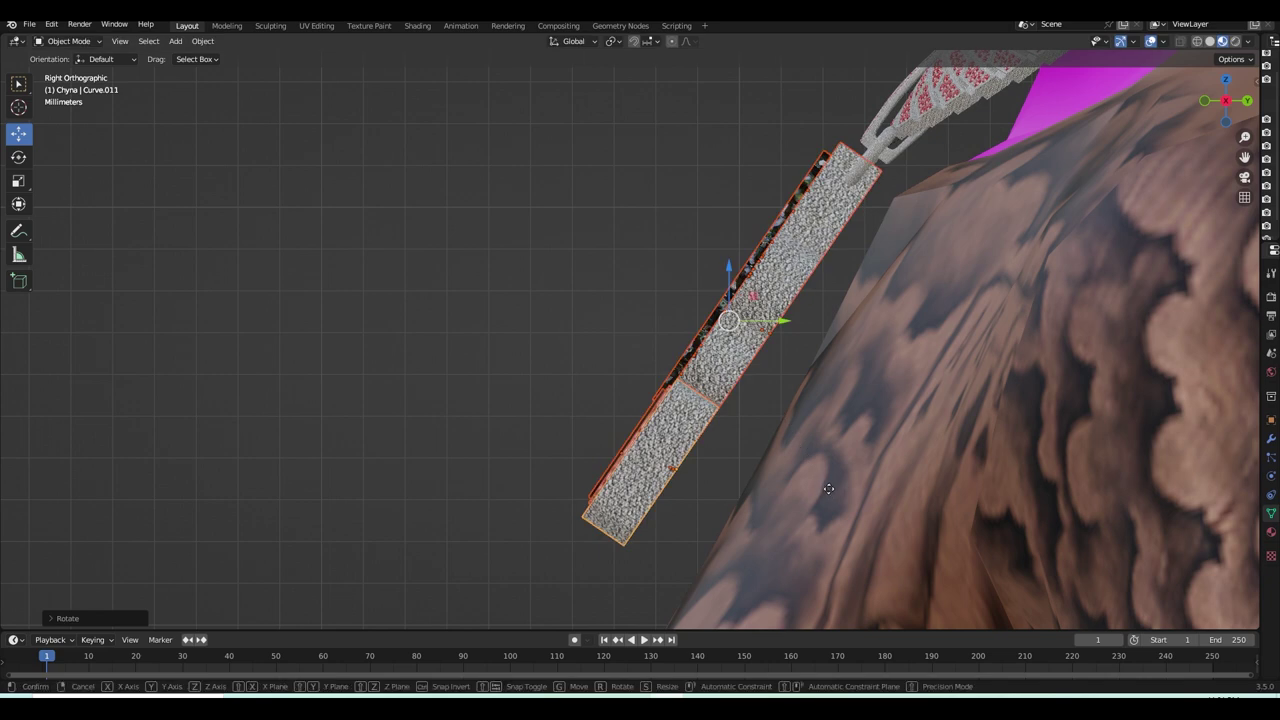
click(834, 491)
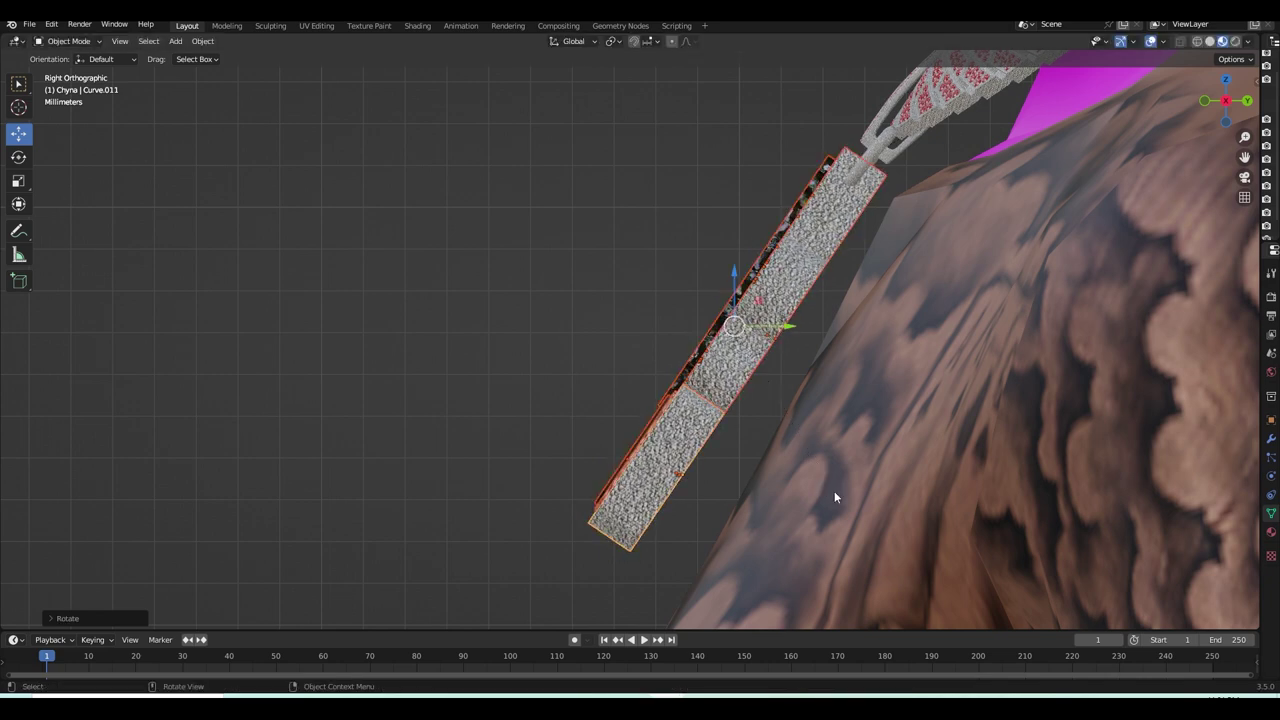
key(r)
click(835, 487)
key(g)
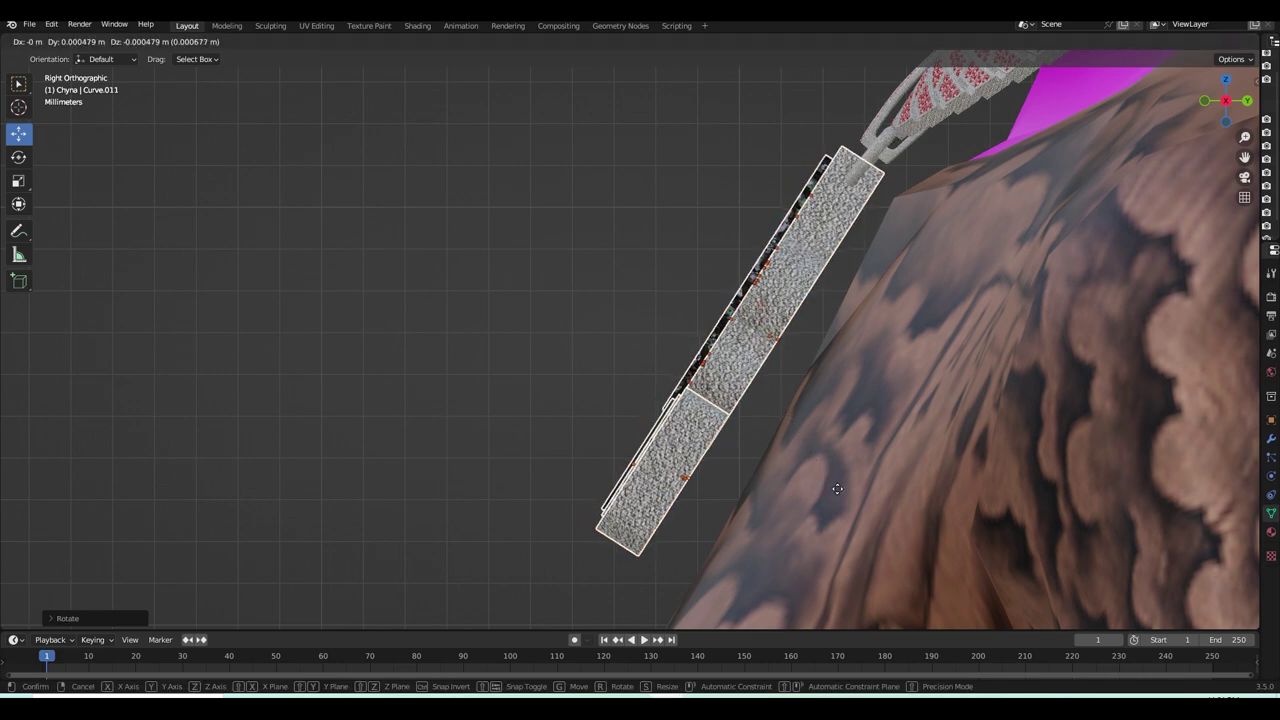
click(841, 494)
- Adjust the pendant's position in perspective so it hangs from the chain's bail
mouse_move(840, 488)
middle_down()
mouse_move(846, 465)
mouse_move(942, 508)
mouse_move(794, 426)
mouse_move(796, 448)
middle_up()
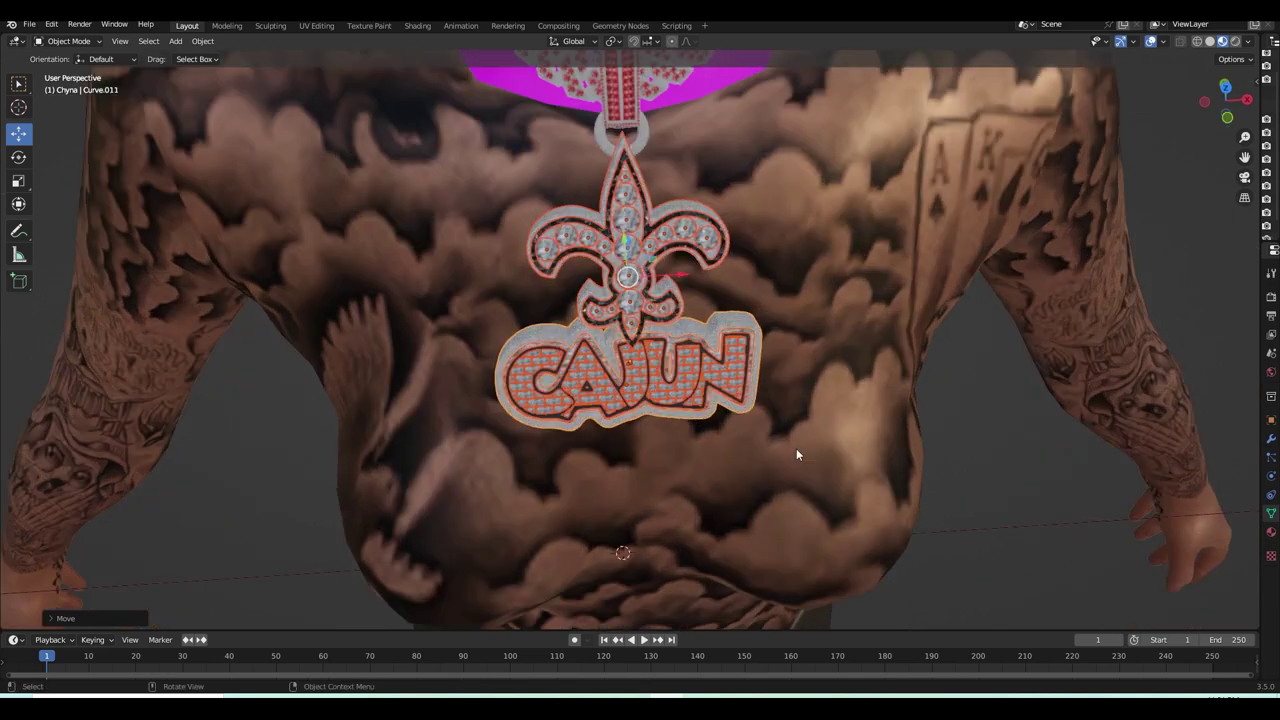
scroll(735, 412, up, 3)
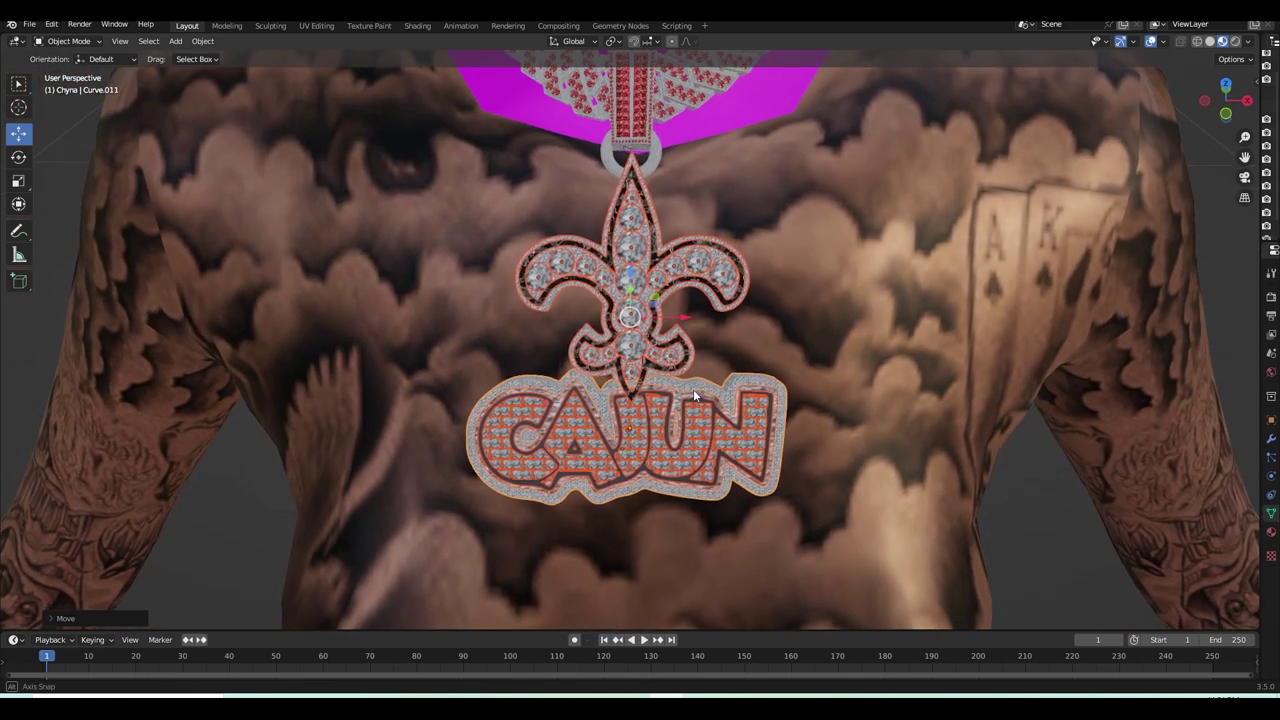
key(g)
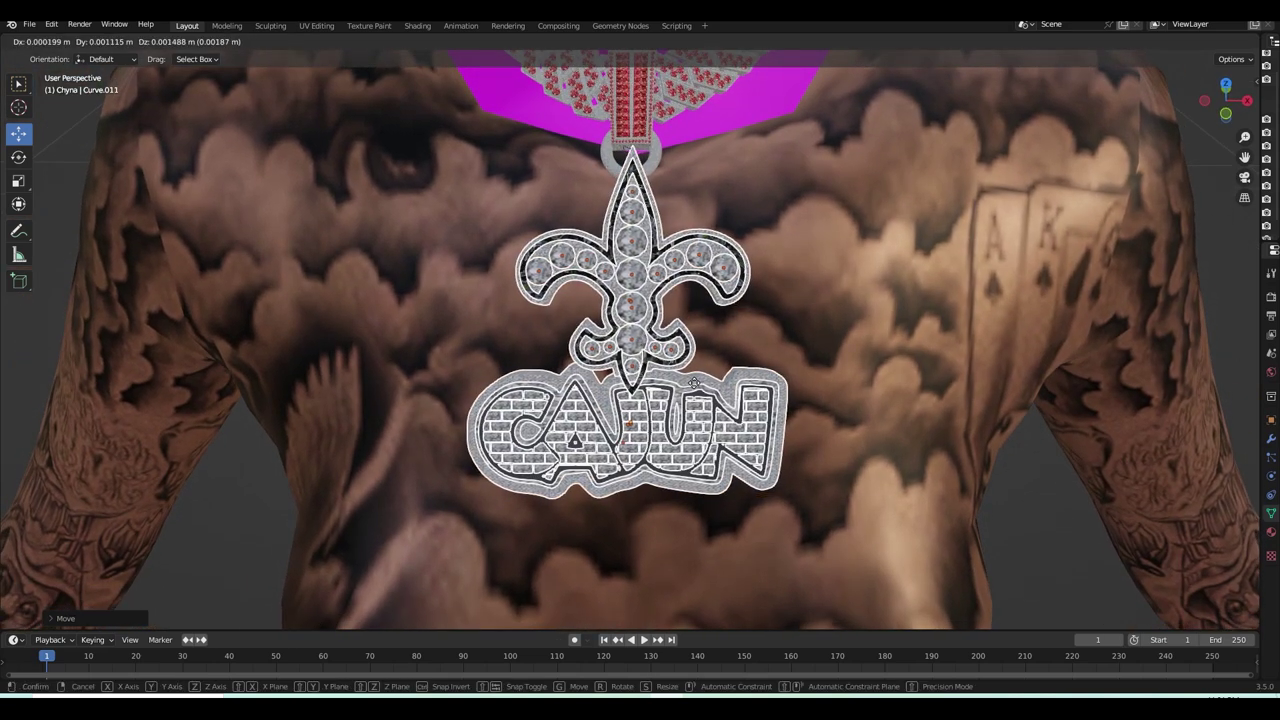
click(693, 382)
scroll(714, 438, down, 3)
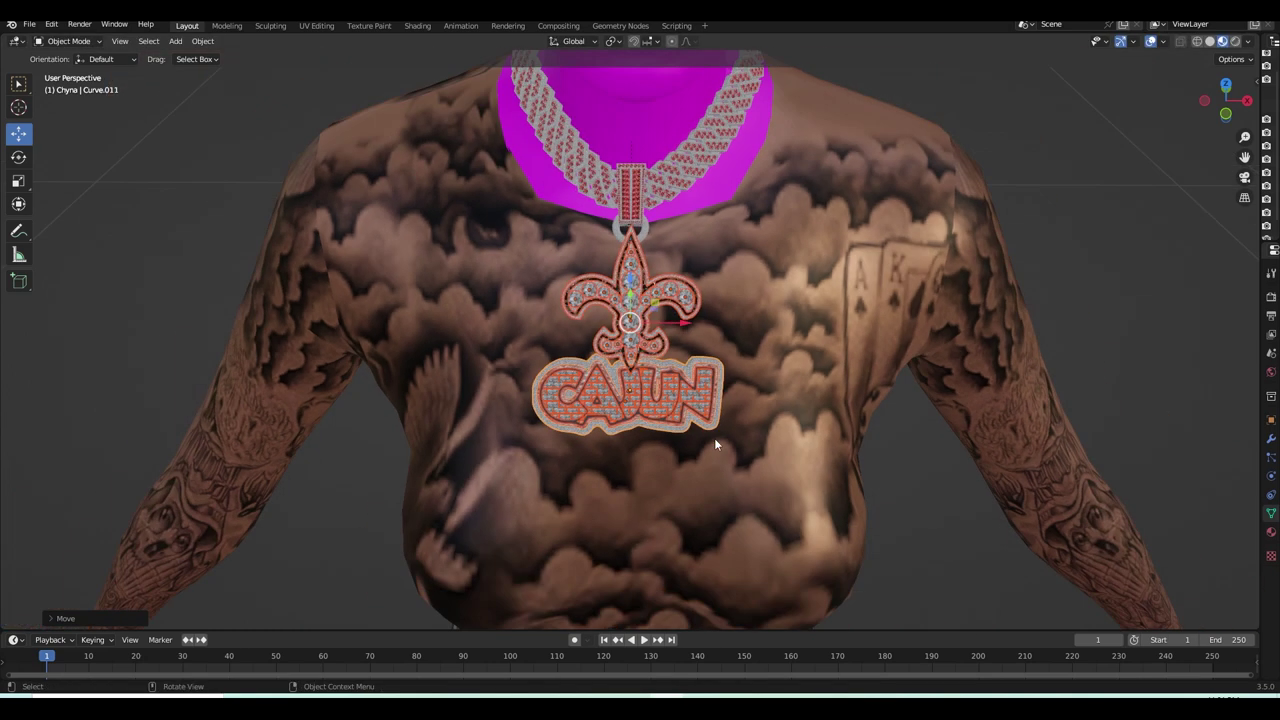
scroll(709, 431, down, 2)
- Orbit around the torso to check the pendant's fit against the chest and chain
middle_drag(709, 431, 720, 395)
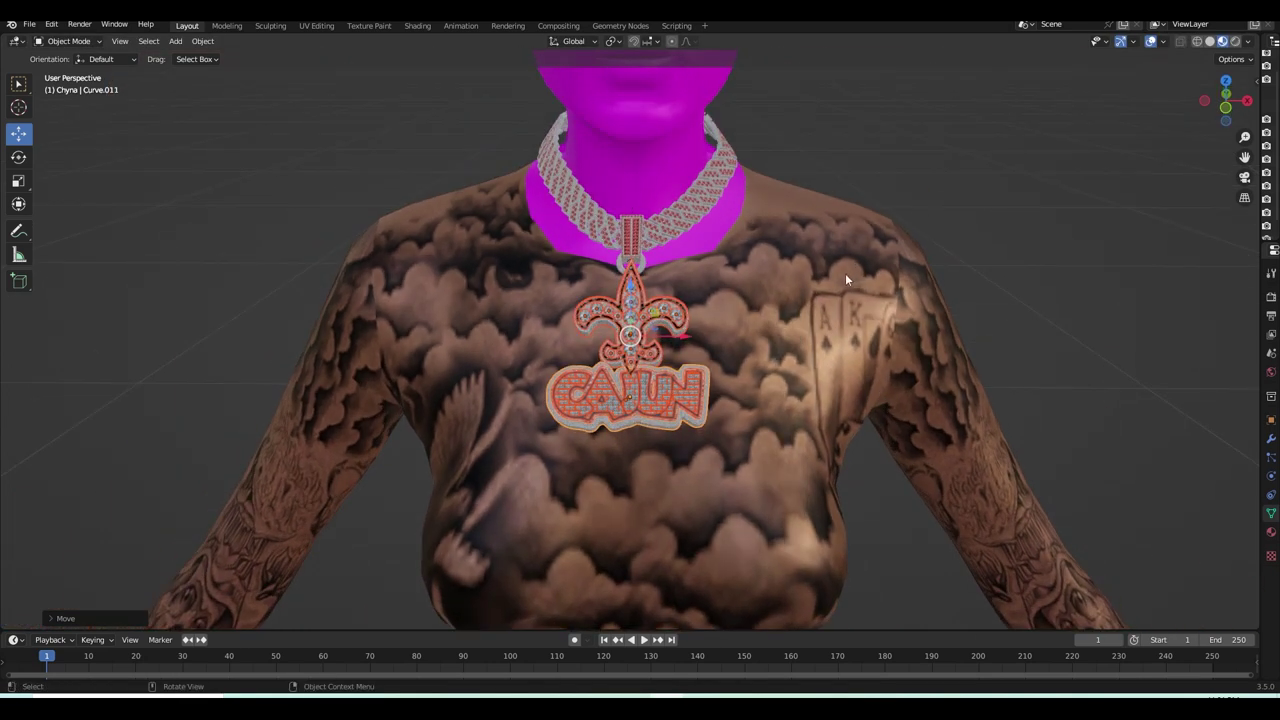
scroll(845, 279, up, 2)
scroll(806, 359, up, 2)
scroll(729, 346, up, 1)
scroll(727, 352, up, 1)
mouse_move(727, 352)
middle_down()
mouse_move(857, 309)
mouse_move(741, 316)
middle_up()
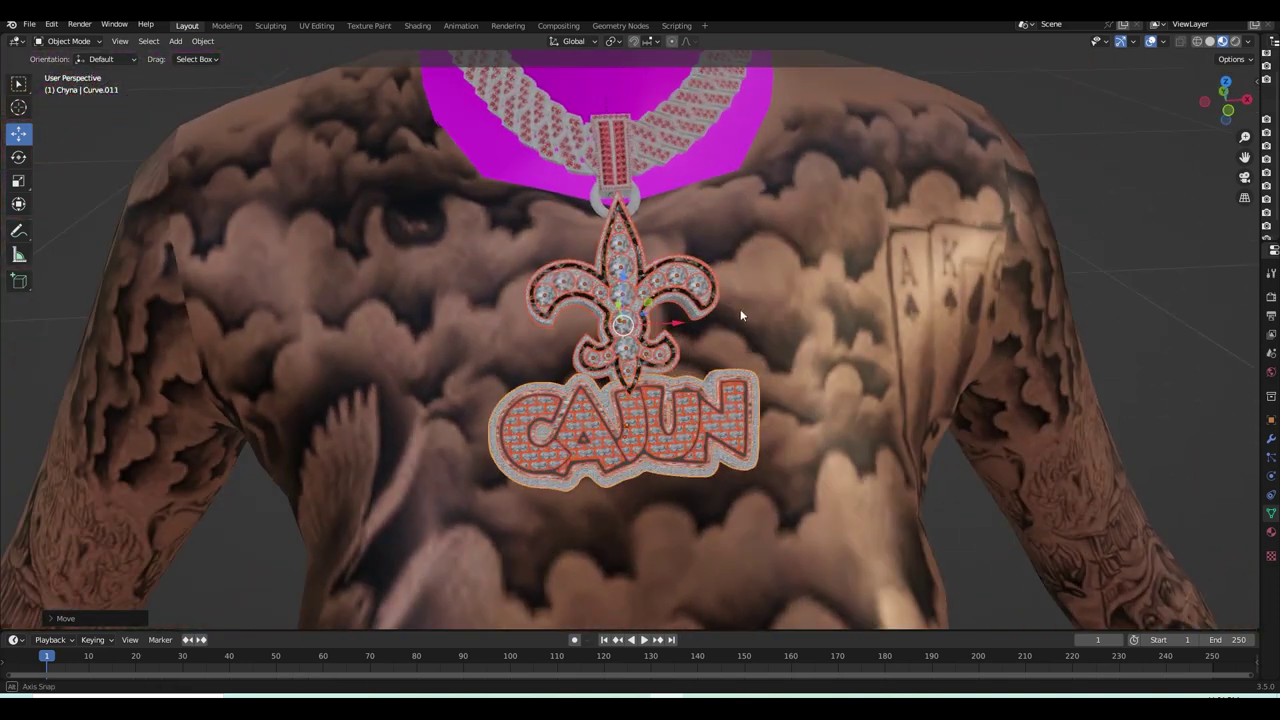
scroll(738, 340, down, 3)
scroll(900, 250, down, 1)
mouse_move(877, 381)
middle_down()
mouse_move(862, 362)
mouse_move(849, 406)
mouse_move(846, 384)
mouse_move(704, 363)
middle_up()
mouse_move(616, 391)
middle_down()
mouse_move(546, 371)
mouse_move(699, 388)
mouse_move(741, 418)
middle_up()
- Move the Karma hoop earring and rotate it -90° on Z so it stands upright
key(g)
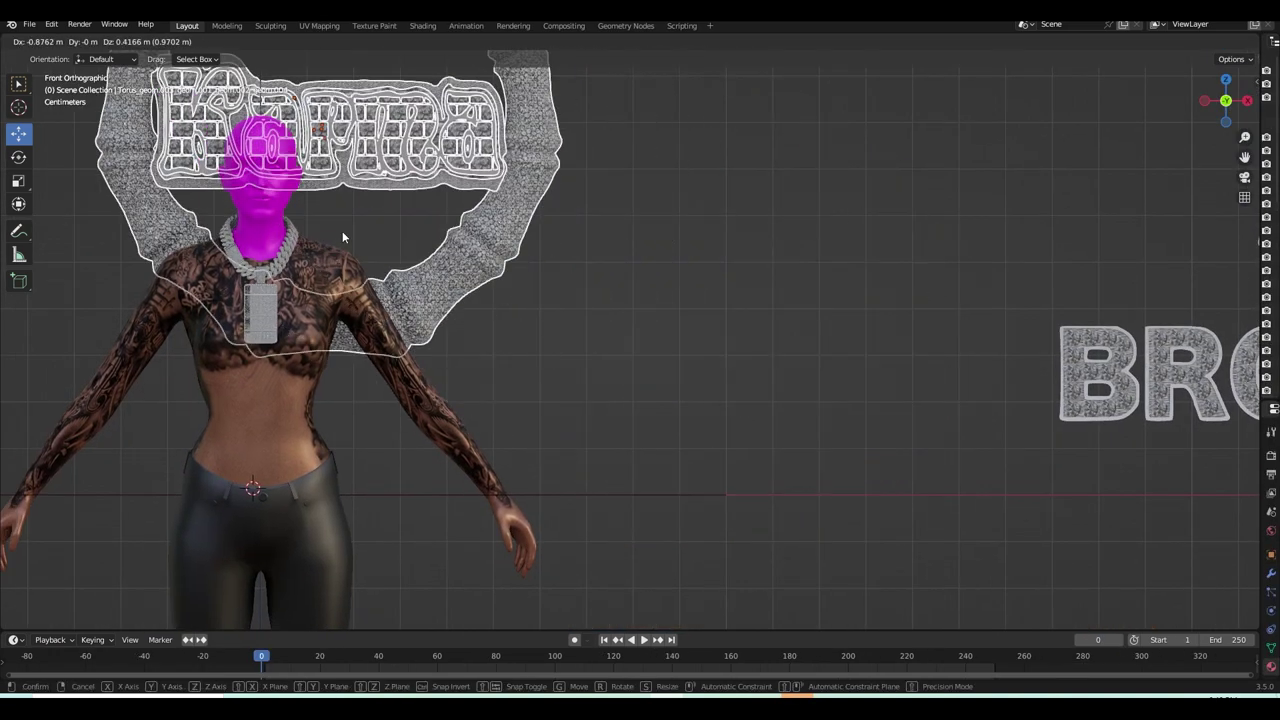
click(342, 237)
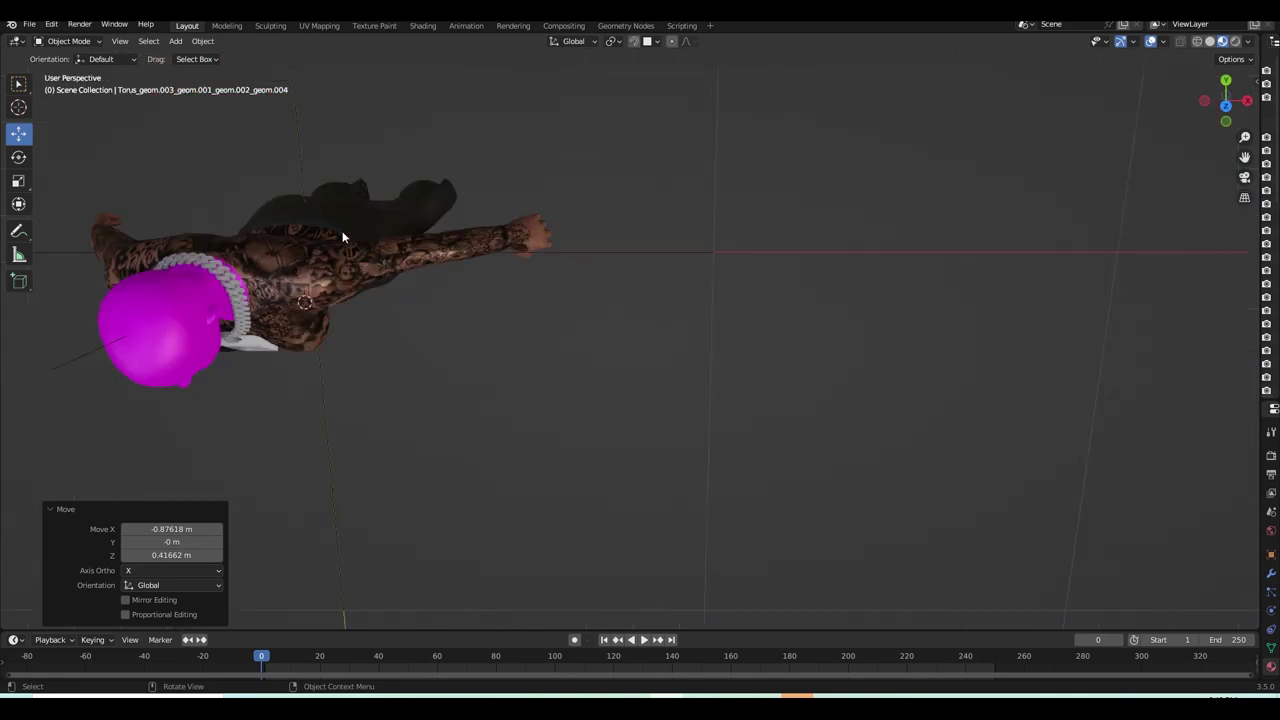
key(KP_7)
scroll(568, 346, down, 5)
scroll(620, 350, down, 2)
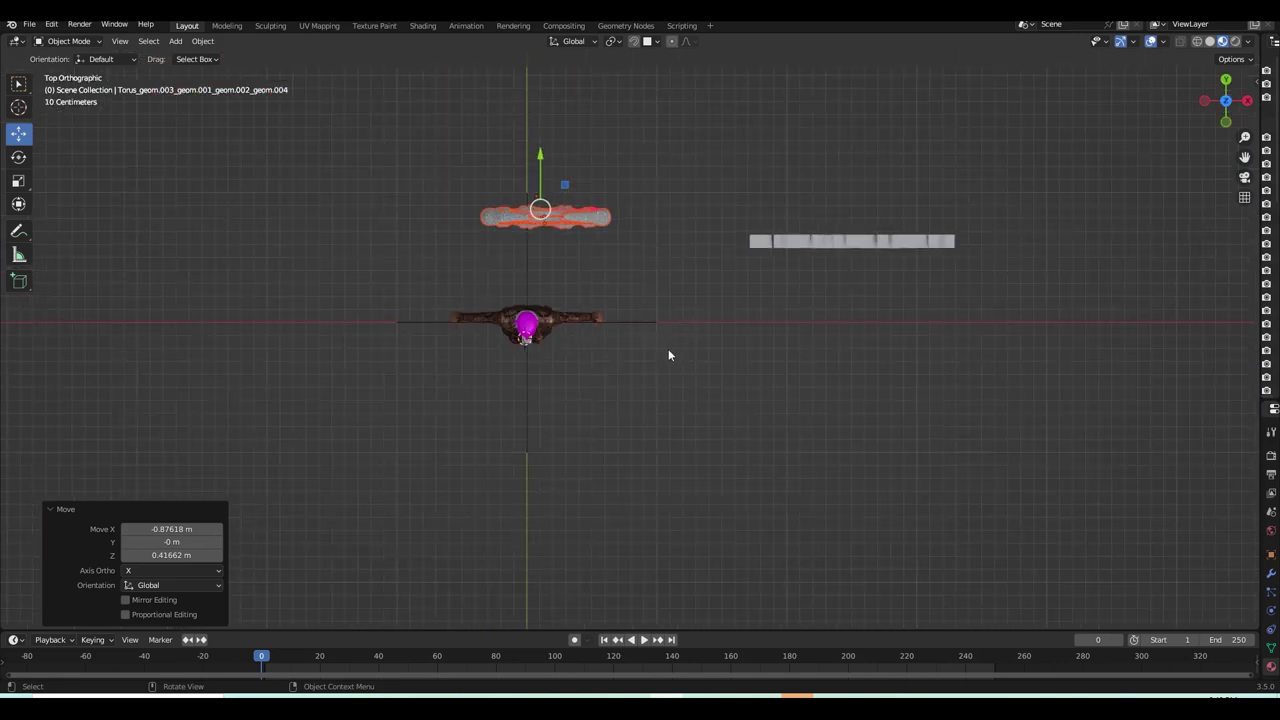
scroll(668, 355, up, 2)
key(r)
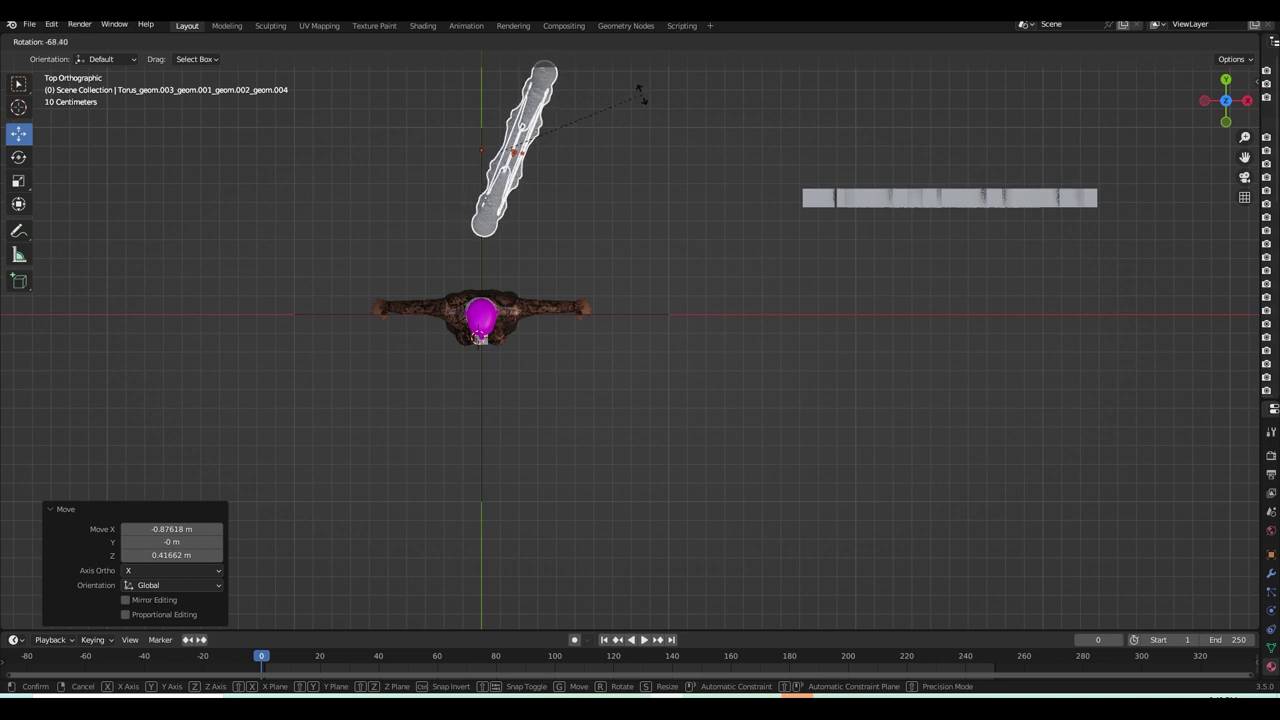
right_click(603, 91)
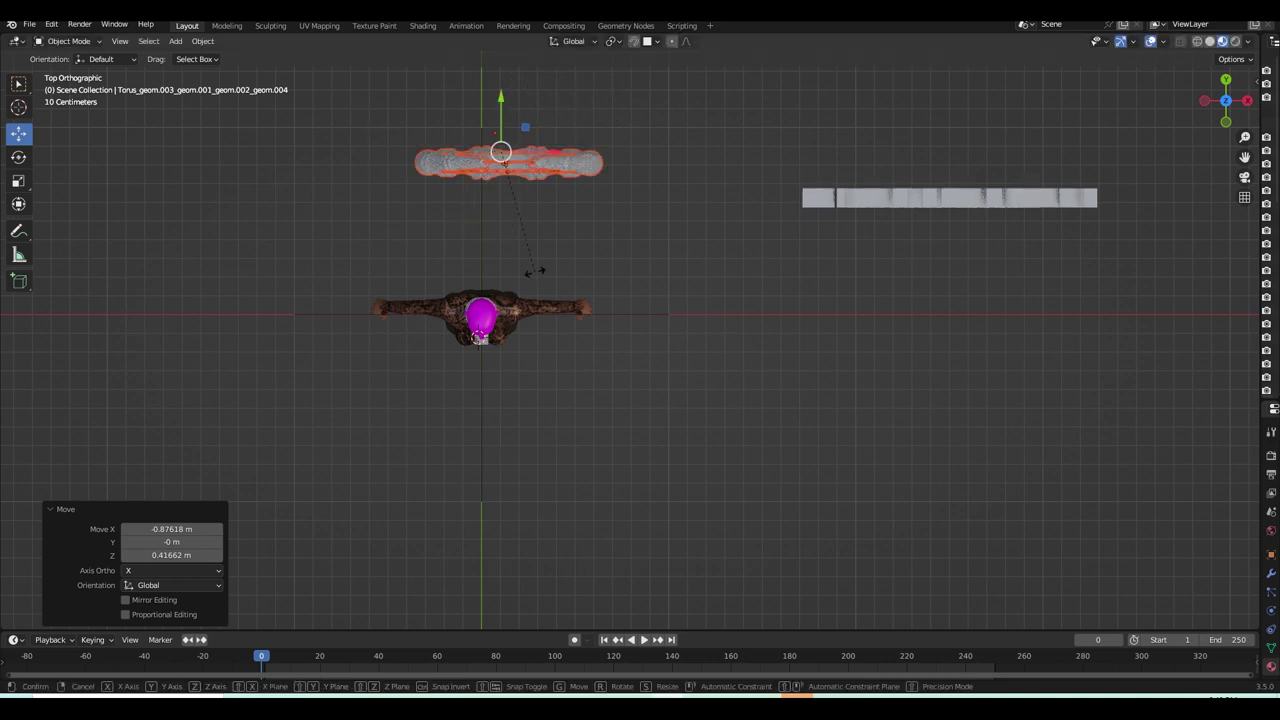
key(r)
key(Return)
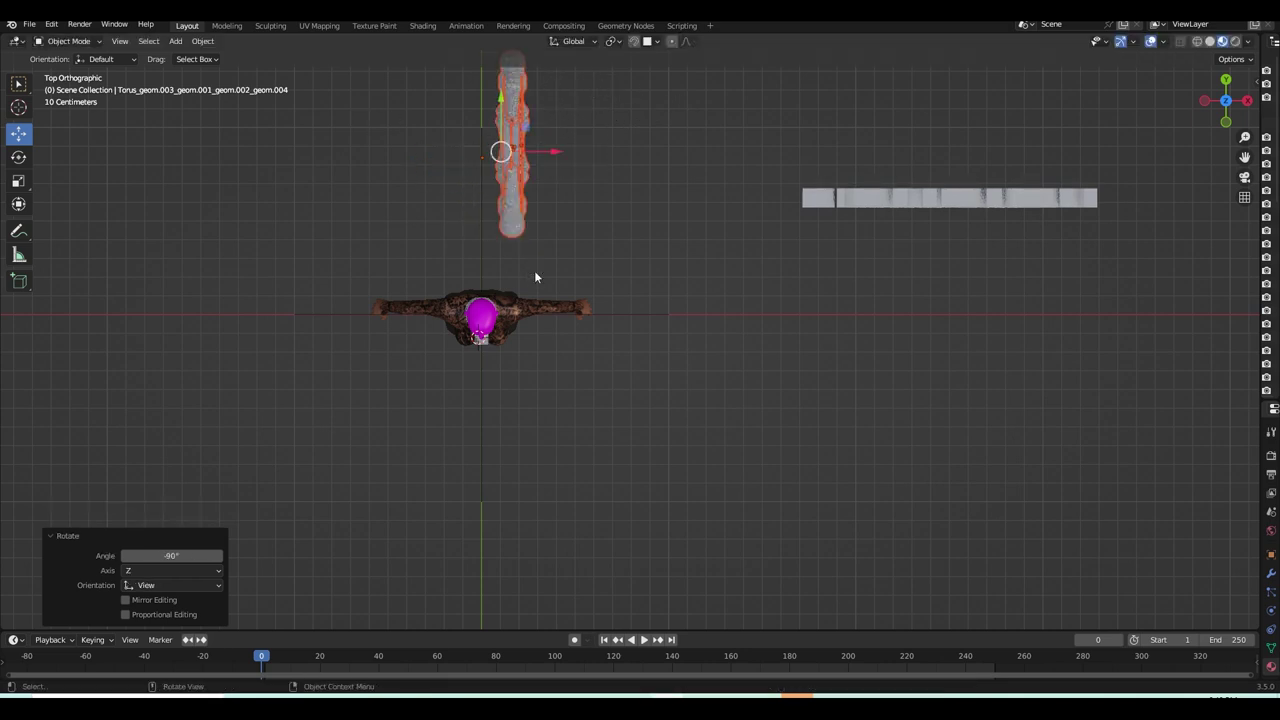
- Move the hoop to the head's centre and begin scaling it down in Right view
key(g)
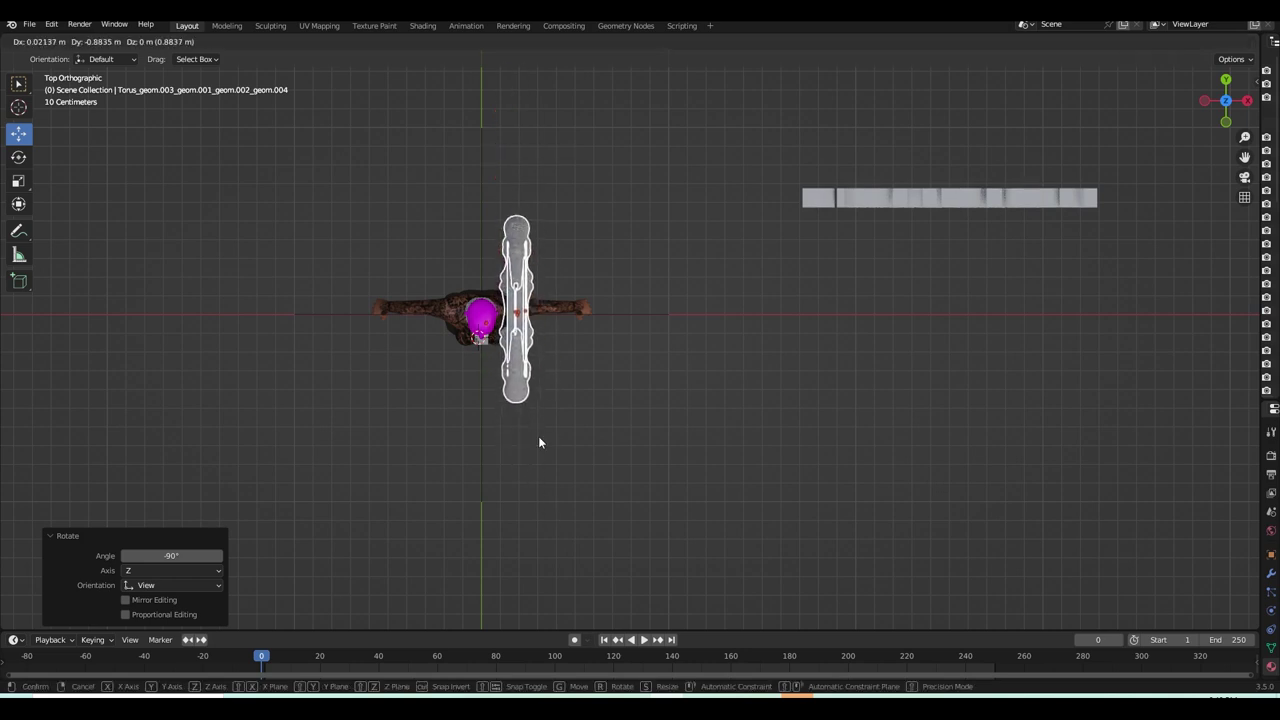
click(539, 442)
key(KP_3)
key(KP_Decimal)
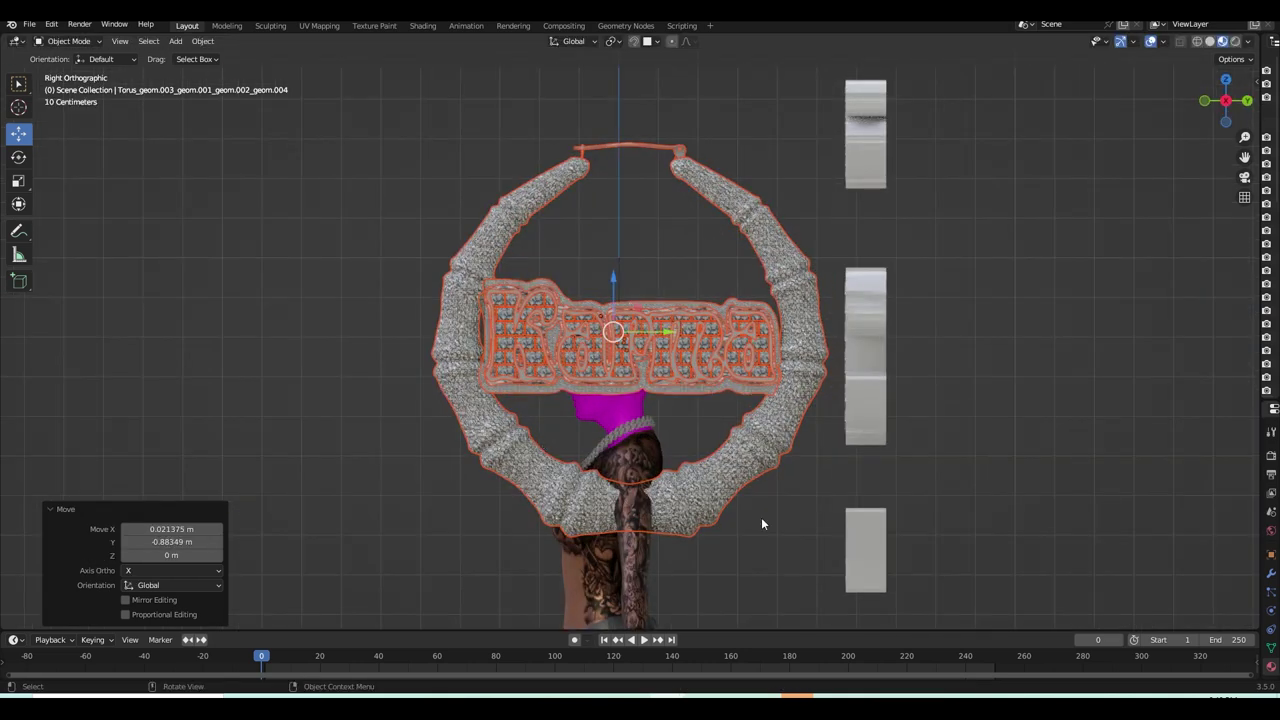
key(s)
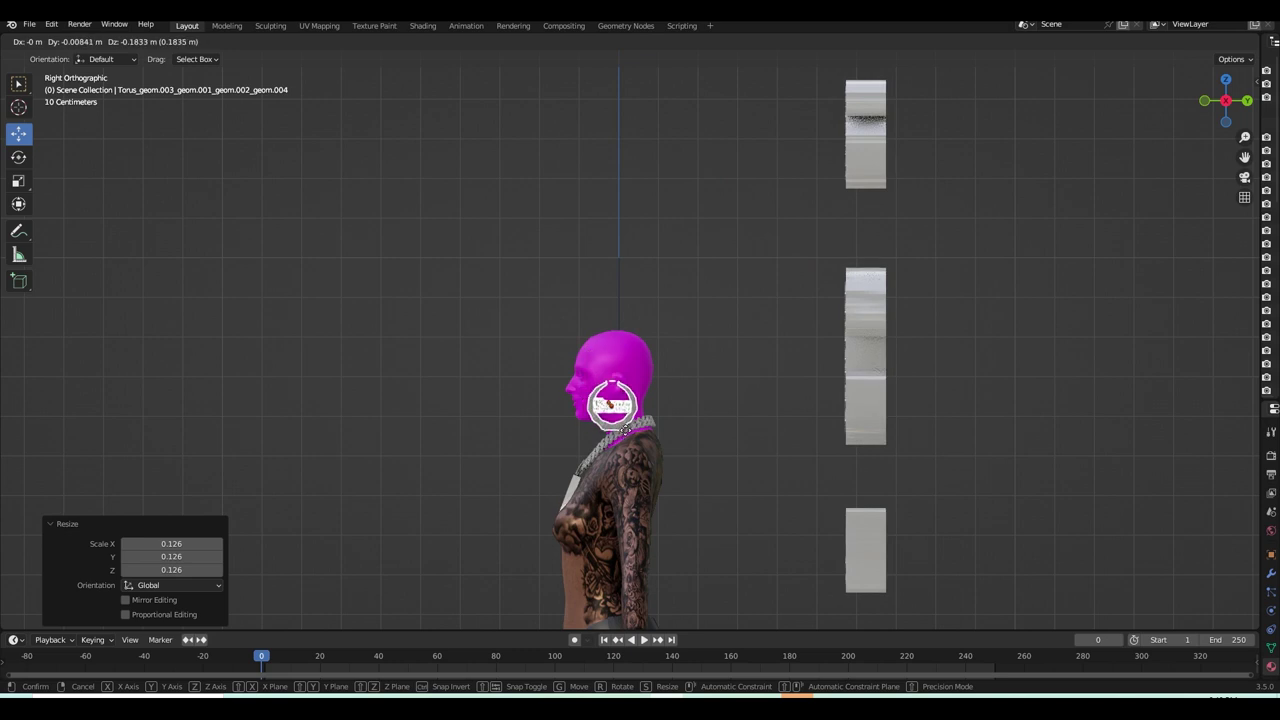
- Confirm the hoop's smaller size, raise it near the earlobe, and check it in front view
click(667, 465)
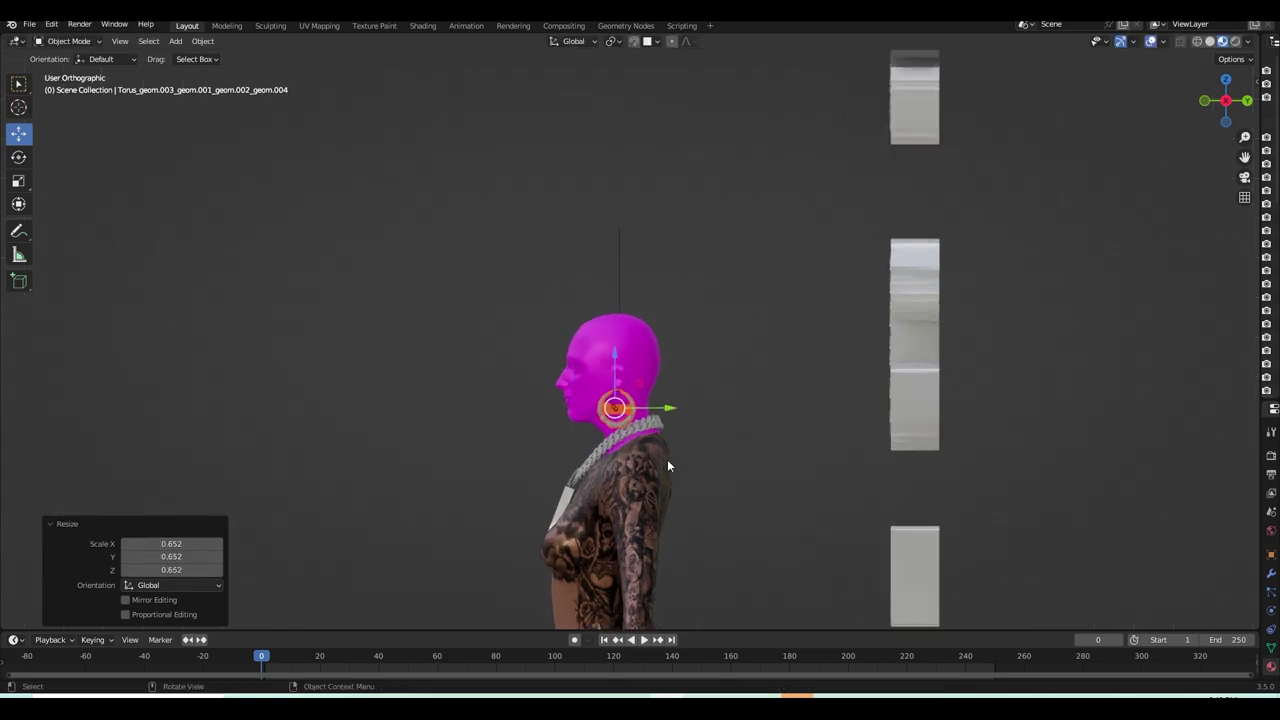
key(KP_Decimal)
key(g)
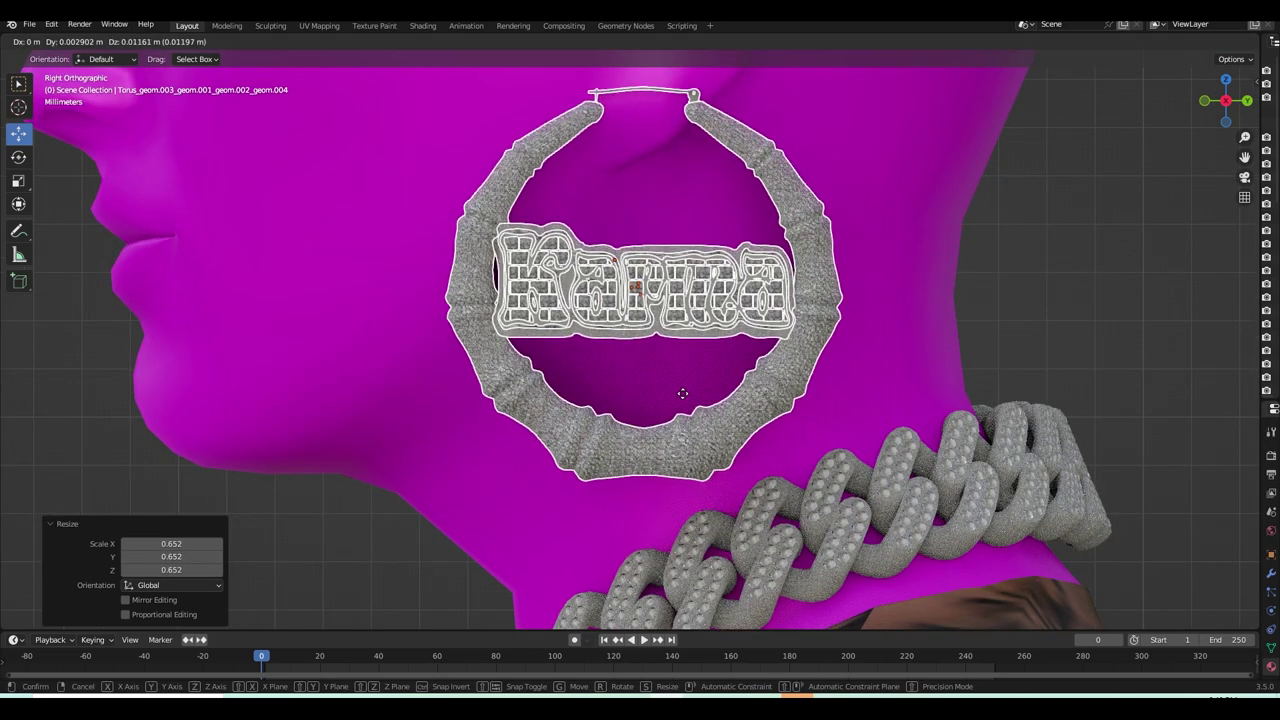
click(691, 410)
scroll(688, 428, down, 3)
scroll(688, 428, down, 2)
middle_drag(688, 428, 784, 407)
key(KP_1)
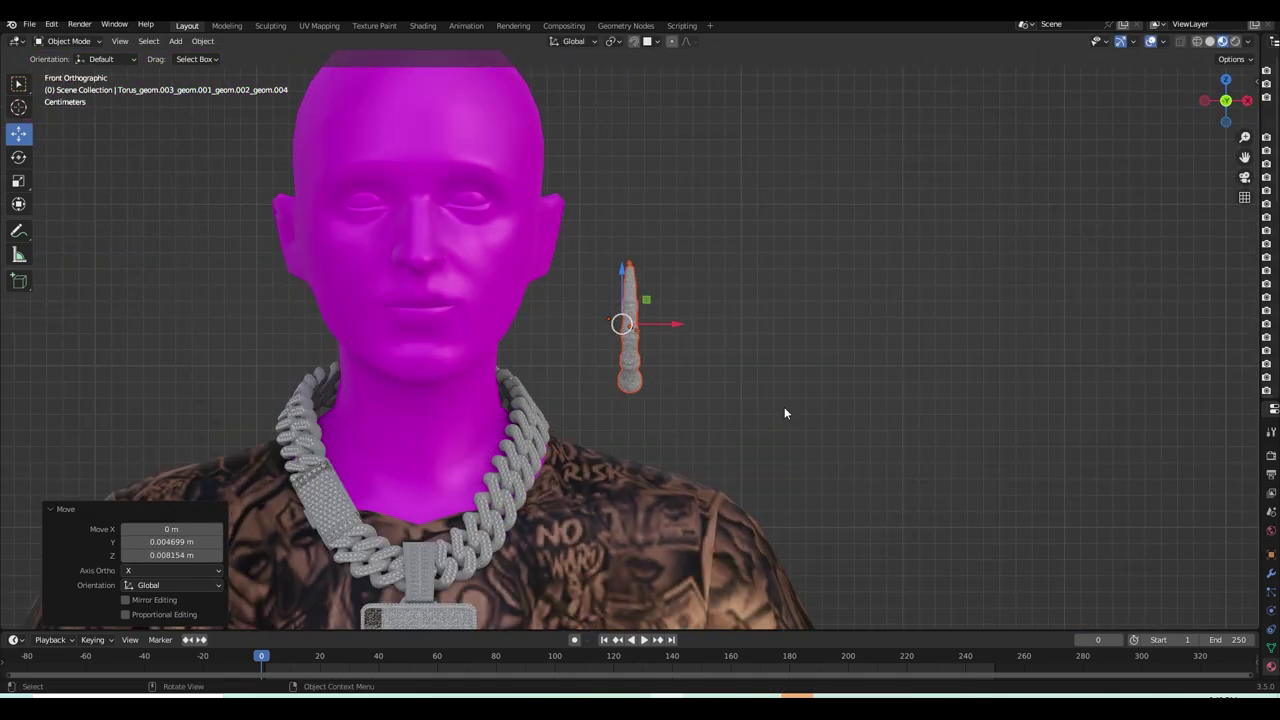
scroll(784, 407, up, 3)
- Move the earring closer to the ear, then shrink and reposition it slightly from the side
key(g)
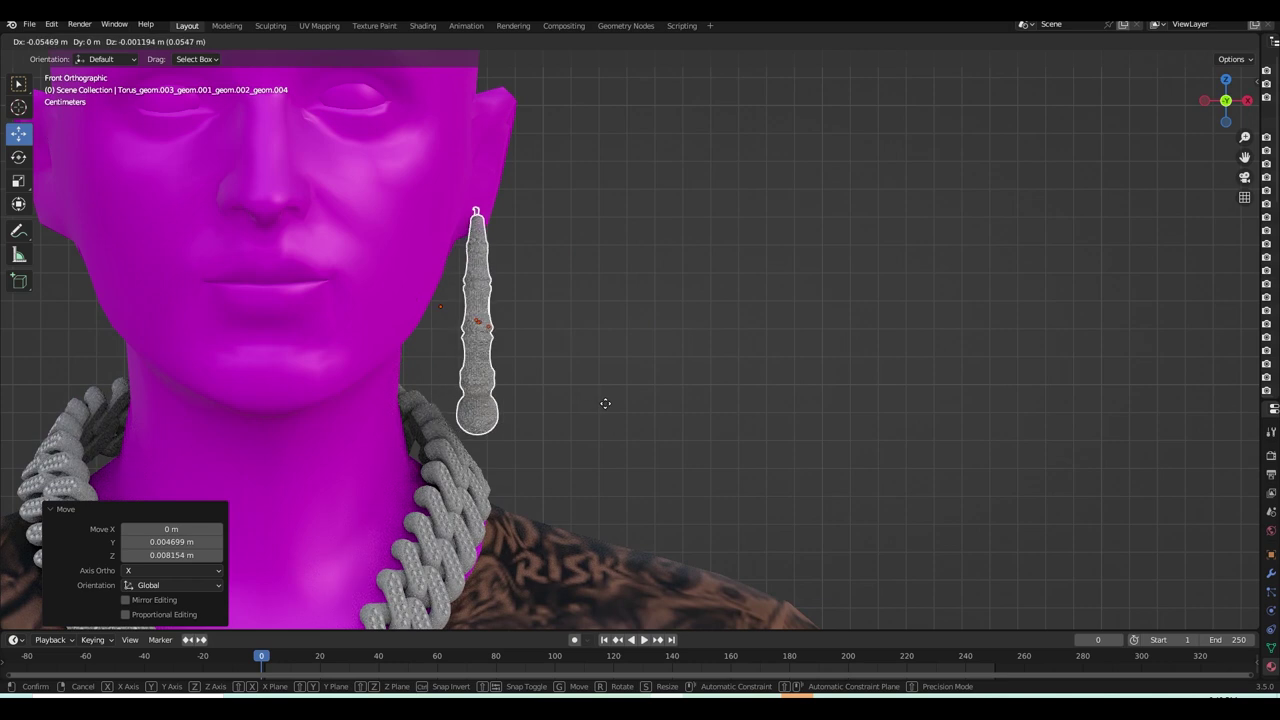
key(KP_3)
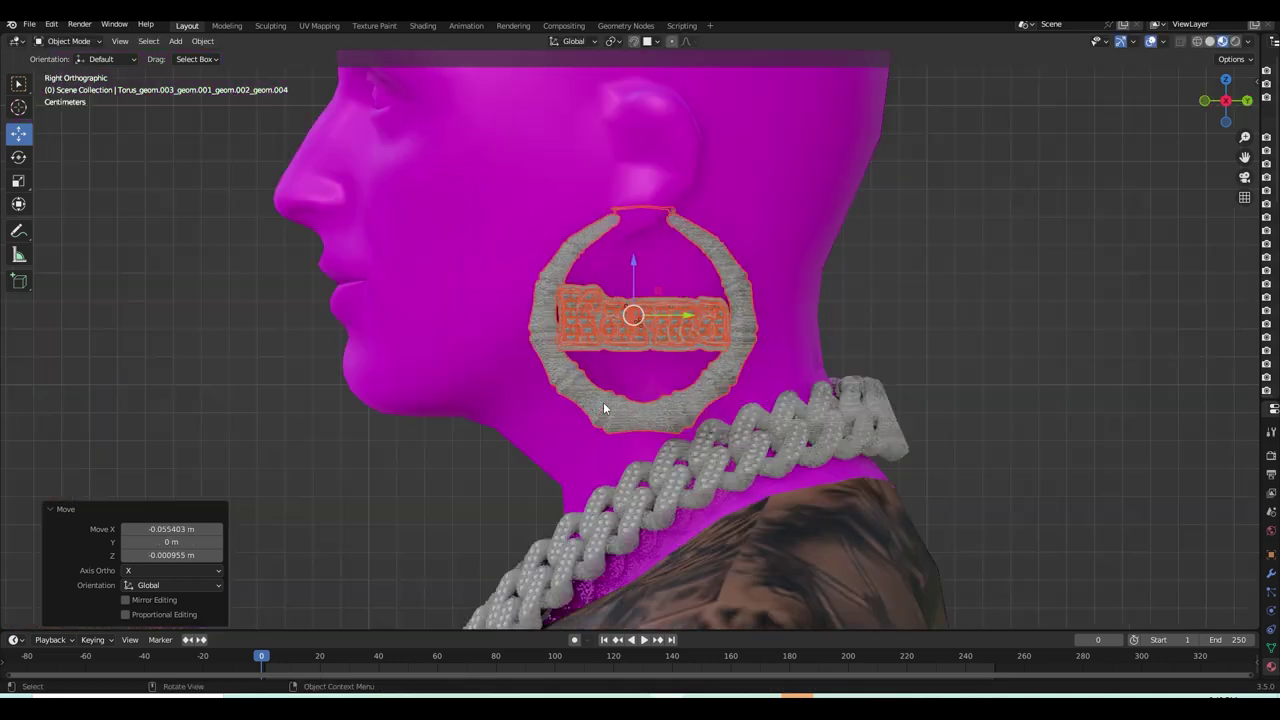
key(s)
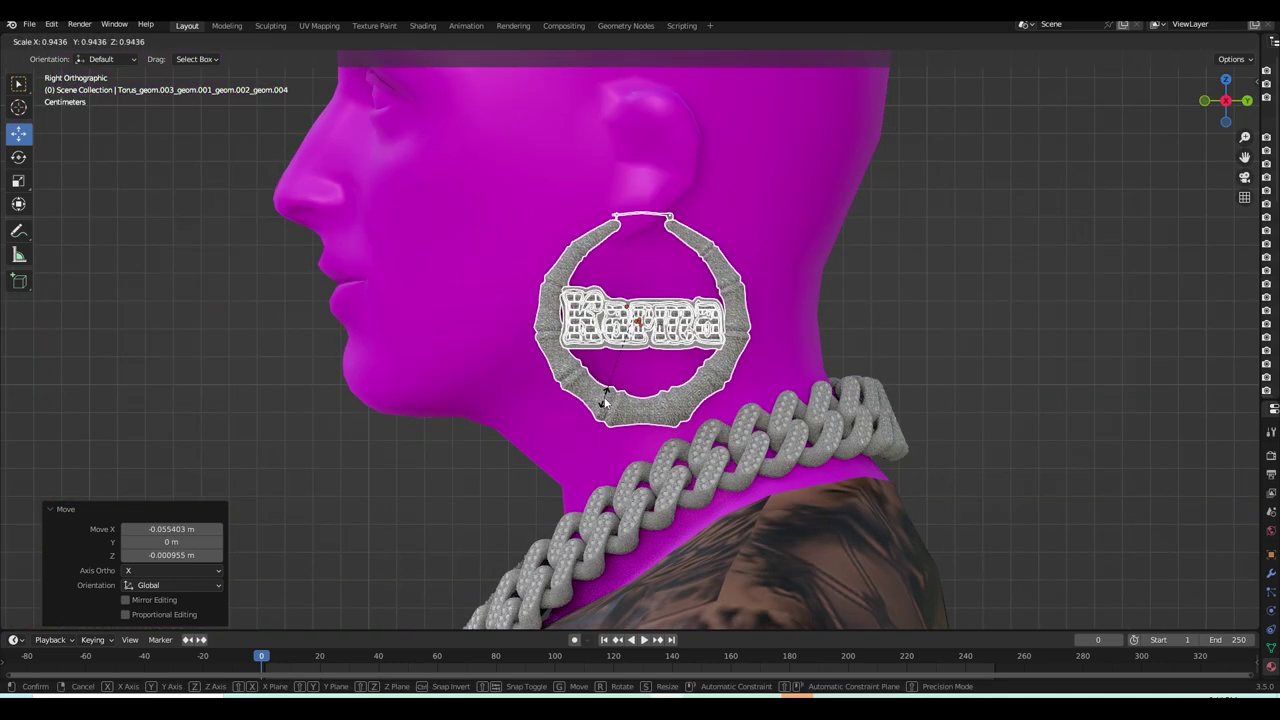
click(607, 402)
key(g)
click(621, 405)
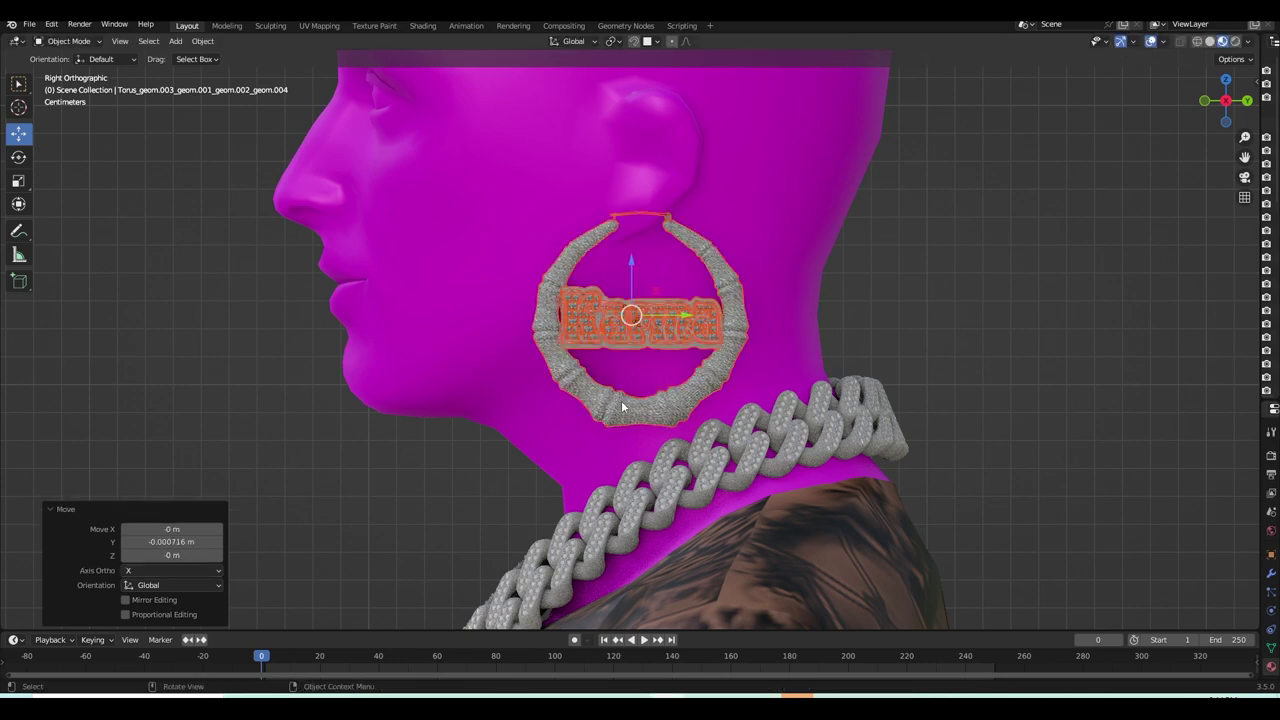
- Rescale the earring to 0.961 and check its fit from front and angled views
key(KP_Decimal)
key(s)
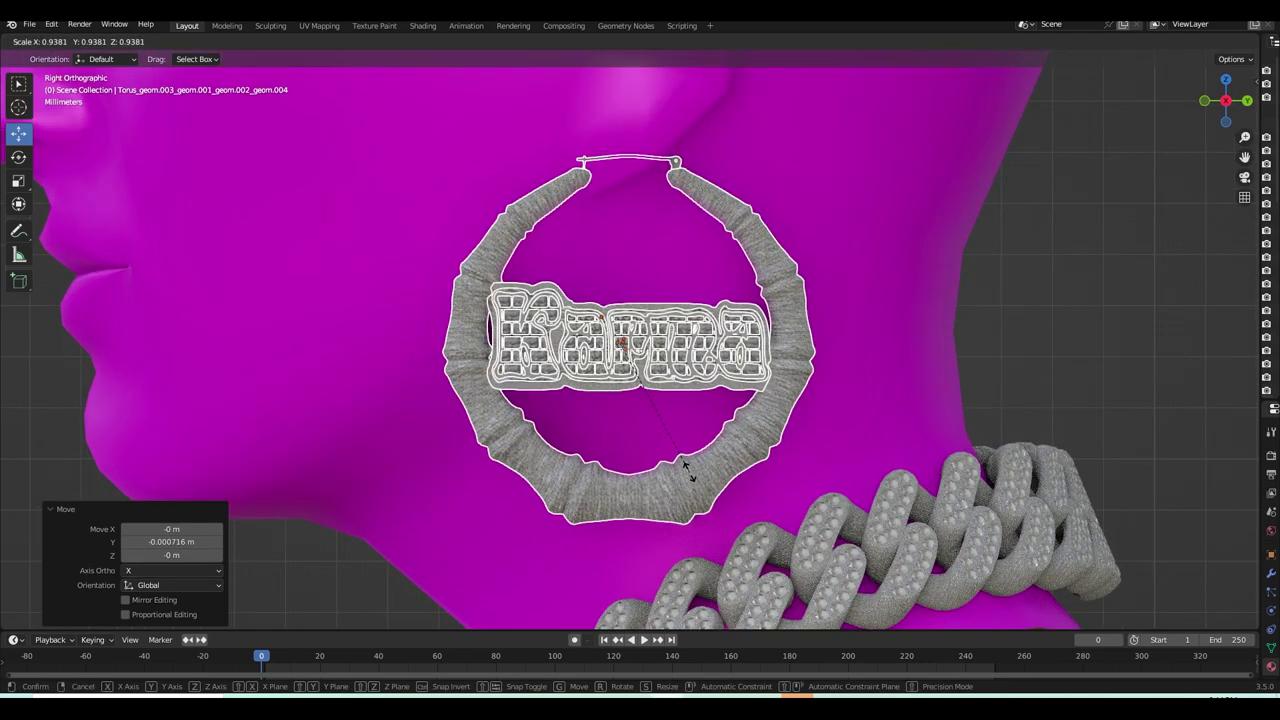
click(688, 476)
key(KP_1)
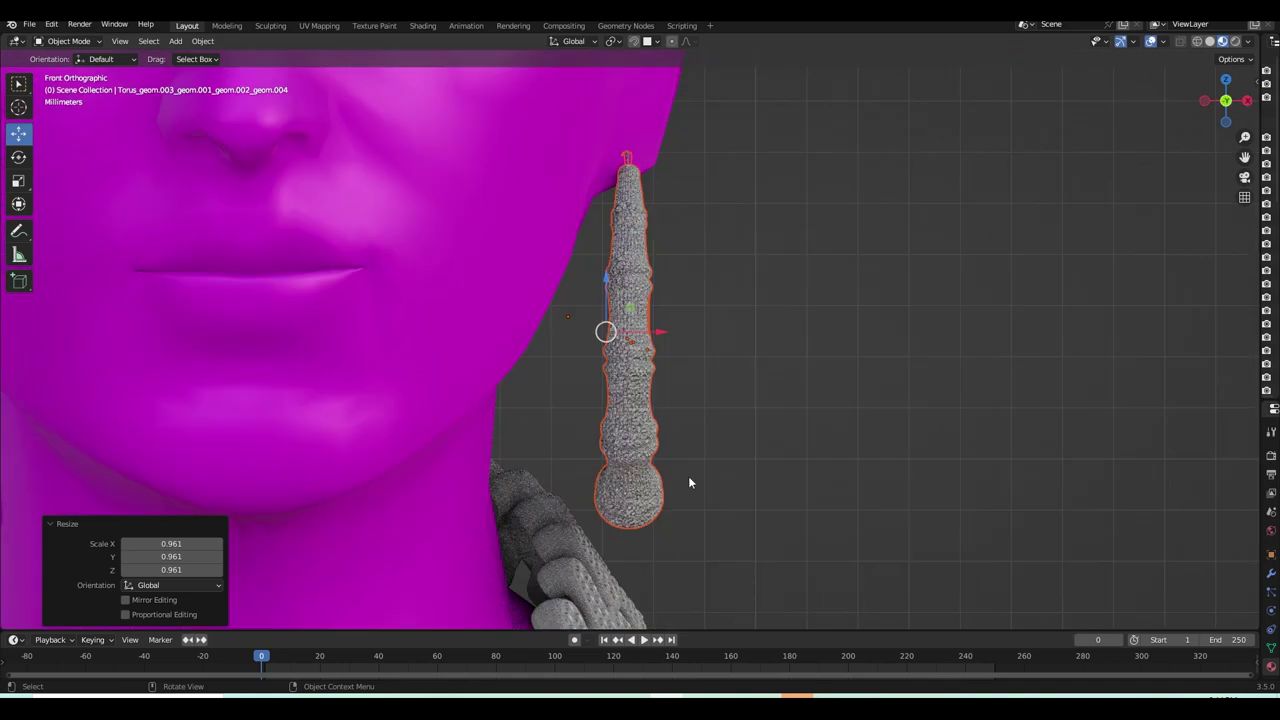
mouse_move(682, 424)
middle_down()
mouse_move(546, 459)
mouse_move(471, 448)
mouse_move(418, 468)
mouse_move(629, 548)
mouse_move(668, 483)
mouse_move(667, 398)
middle_up()
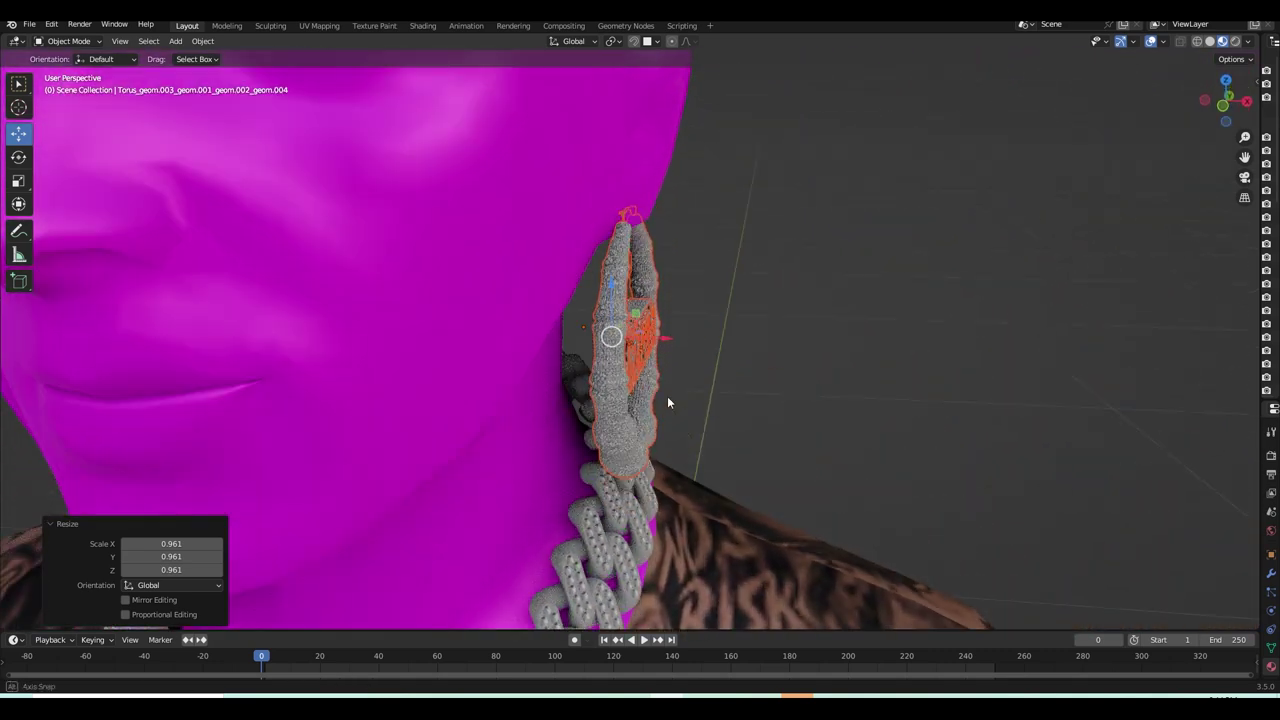
key(KP_1)
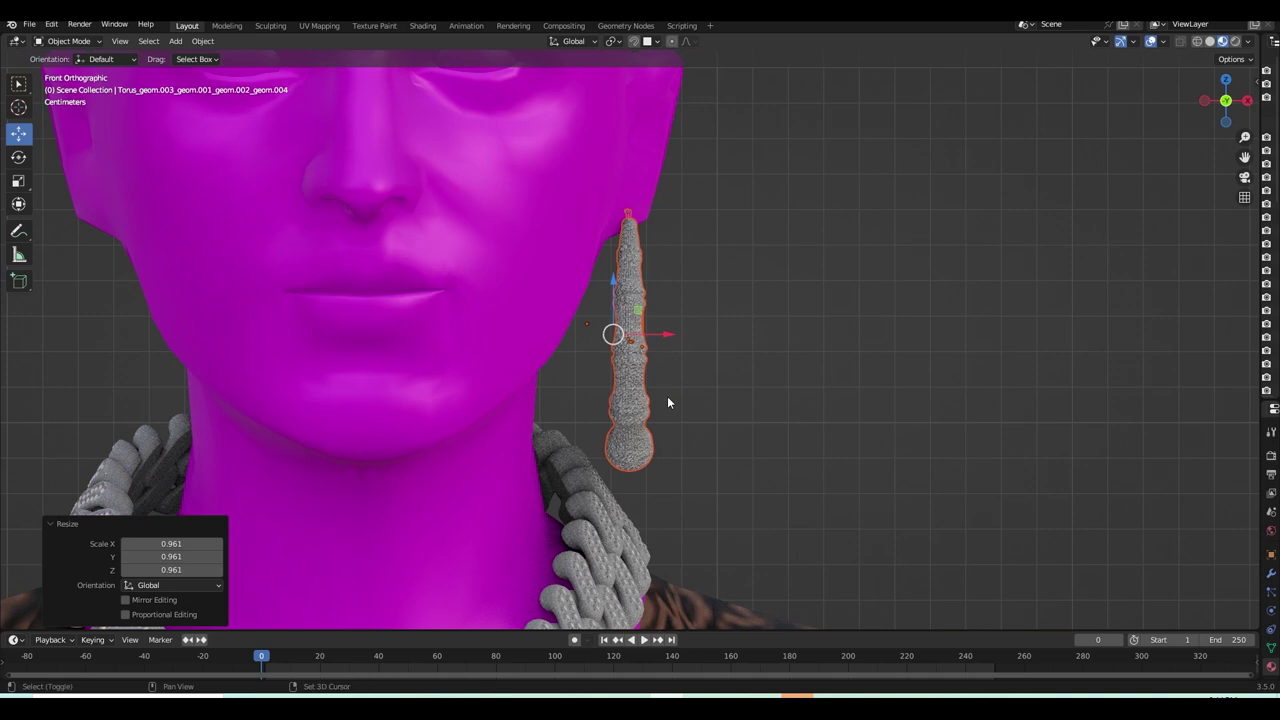
mouse_move(668, 402)
middle_down()
mouse_move(310, 299)
mouse_move(375, 318)
middle_up()
- Deselect the Karma hoop and inspect it from both sides of the head, ending on the neck chain
click(284, 299)
scroll(284, 298, up, 2)
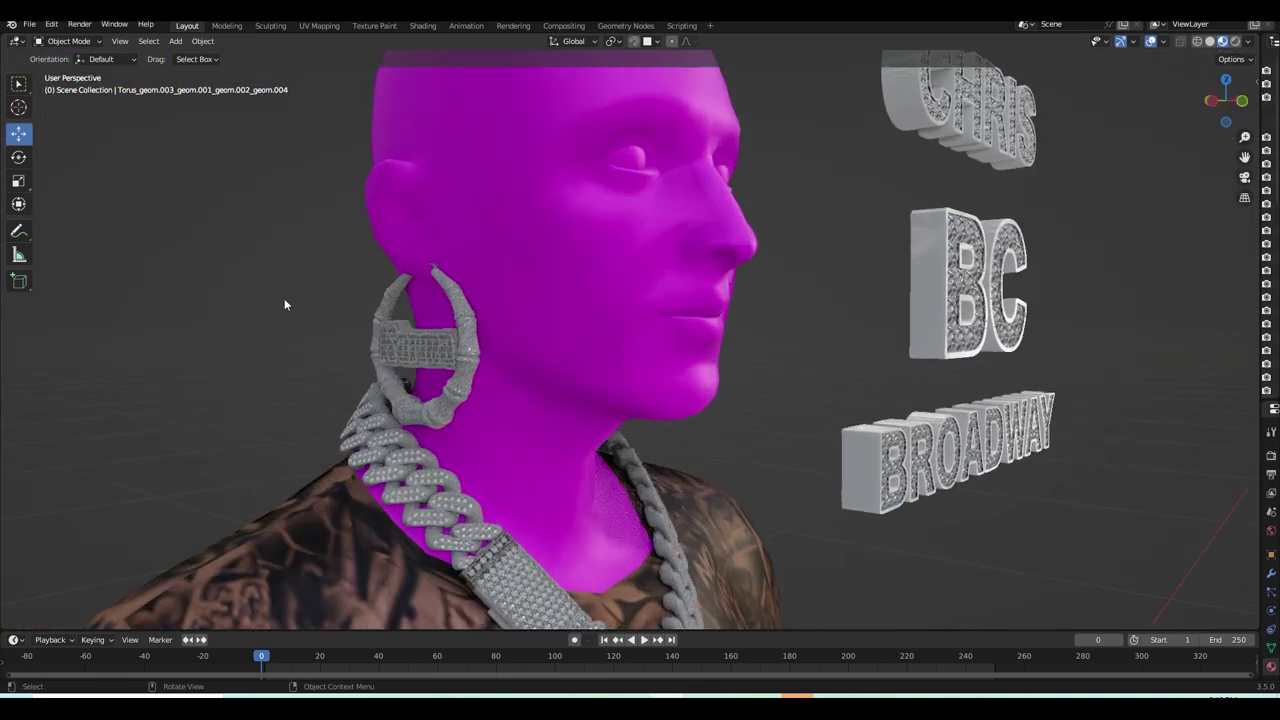
scroll(284, 298, up, 2)
scroll(284, 298, up, 2)
middle_drag(286, 298, 352, 306)
scroll(252, 319, up, 1)
mouse_move(253, 321)
middle_down()
mouse_move(485, 338)
mouse_move(577, 283)
mouse_move(580, 323)
middle_up()
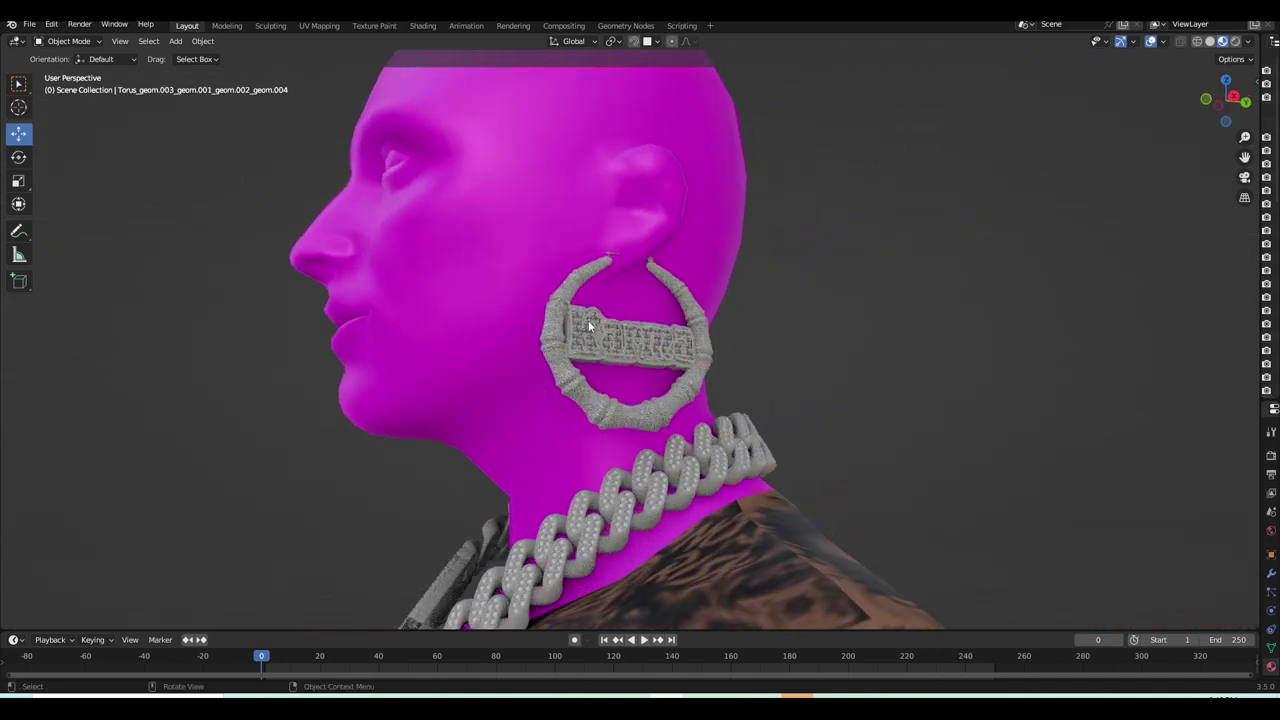
scroll(1214, 522, up, 2)
scroll(1176, 513, up, 1)
mouse_move(1136, 514)
middle_down()
mouse_move(1086, 523)
mouse_move(1089, 534)
mouse_move(1154, 543)
mouse_move(111, 562)
middle_up()
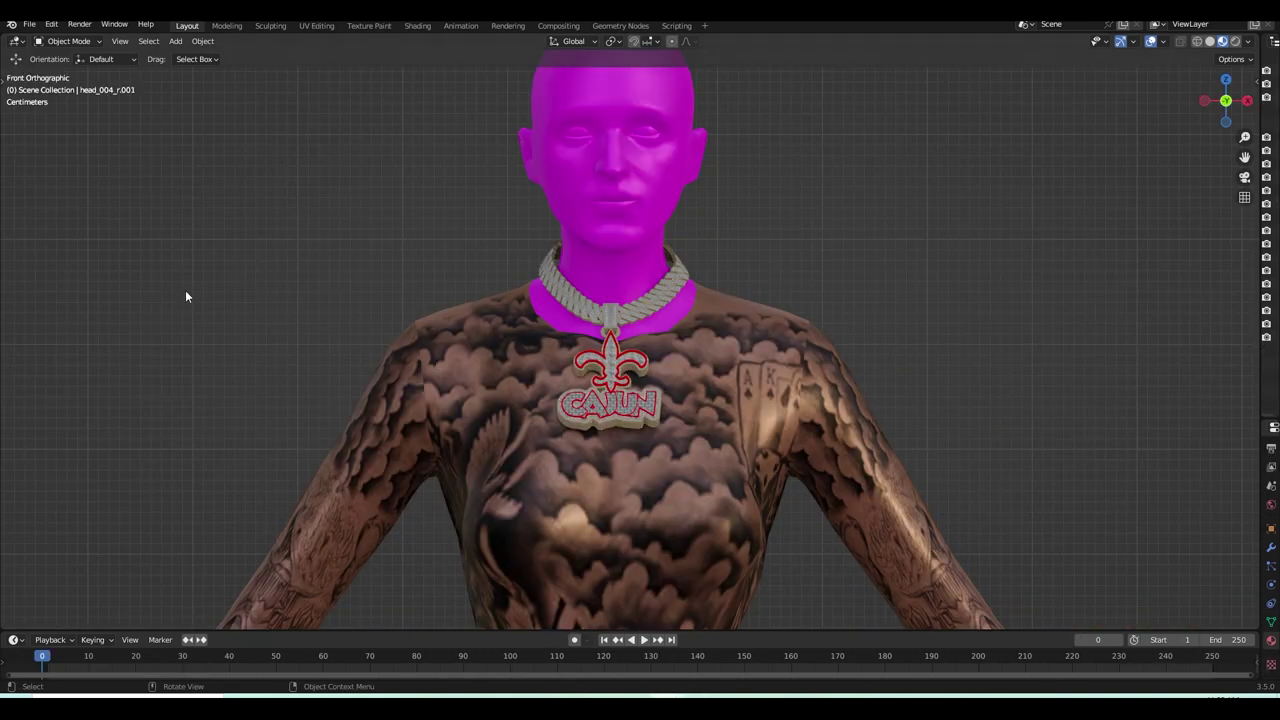
- Zoom onto the CAJUN pendant and compare it in Solid and Material Preview shading
scroll(201, 426, up, 5)
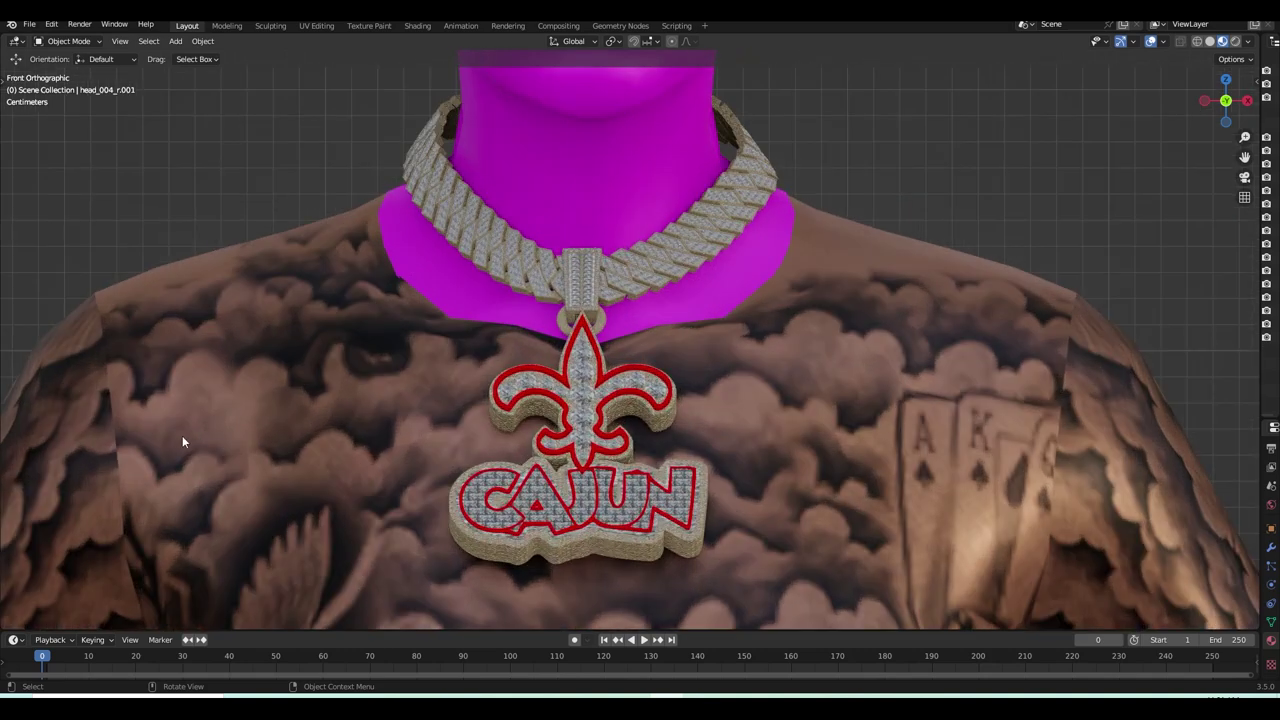
scroll(182, 435, down, 1)
key(z)
click(267, 433)
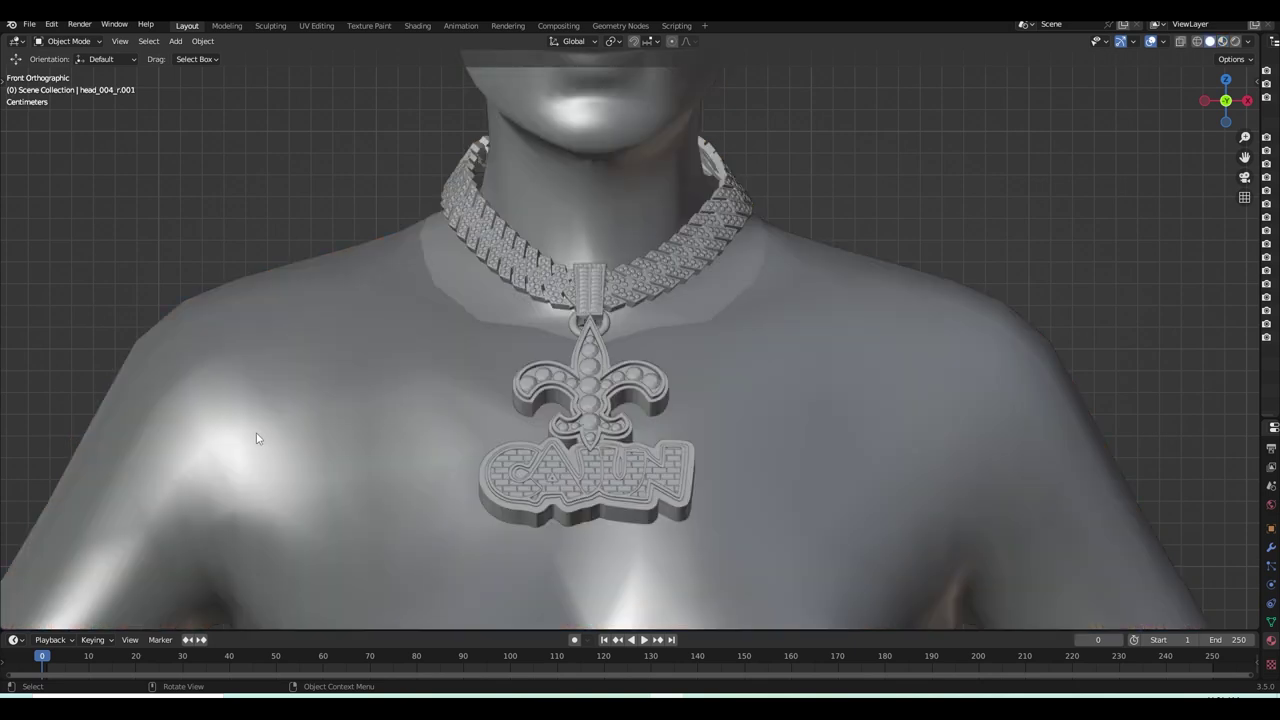
click(253, 500)
mouse_move(252, 483)
middle_down()
mouse_move(291, 405)
mouse_move(262, 417)
mouse_move(334, 434)
mouse_move(429, 529)
mouse_move(500, 457)
mouse_move(519, 472)
middle_up()
- Toggle the pendant's shading from other angles, finishing in untextured Solid view
key(z)
click(594, 470)
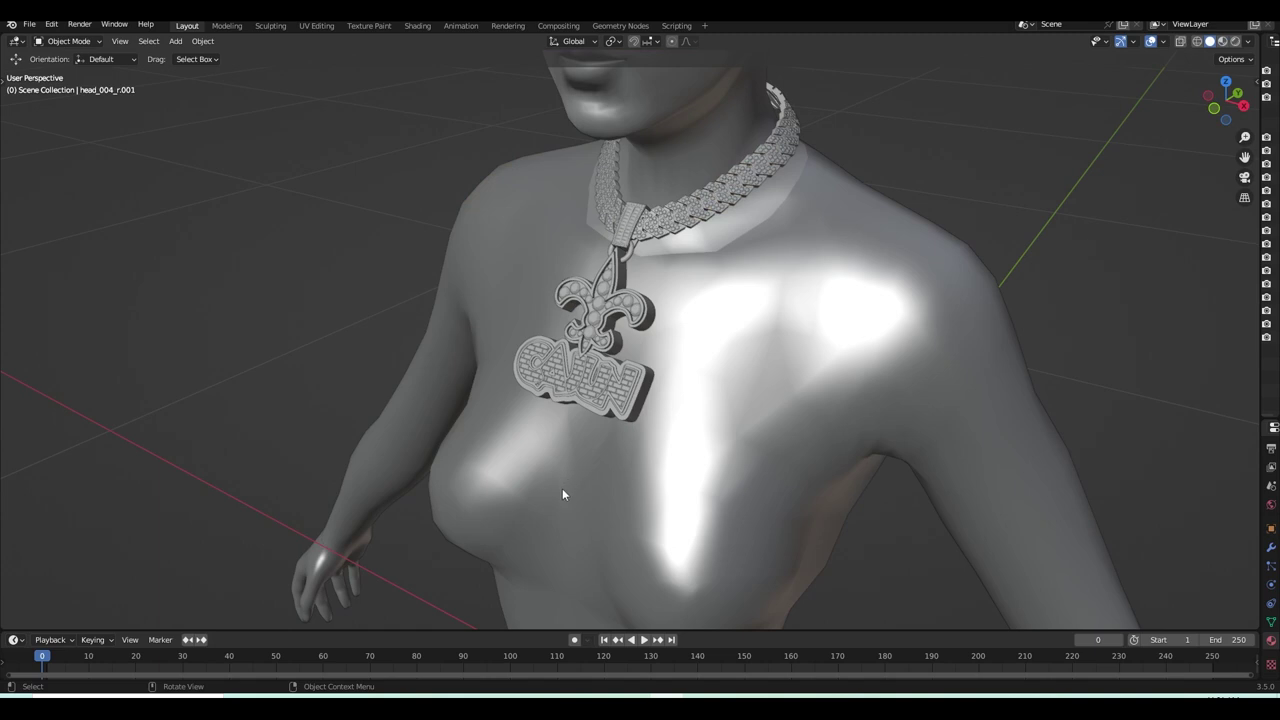
mouse_move(569, 482)
middle_down()
mouse_move(573, 552)
mouse_move(614, 580)
mouse_move(680, 592)
mouse_move(628, 603)
middle_up()
key(z)
click(572, 577)
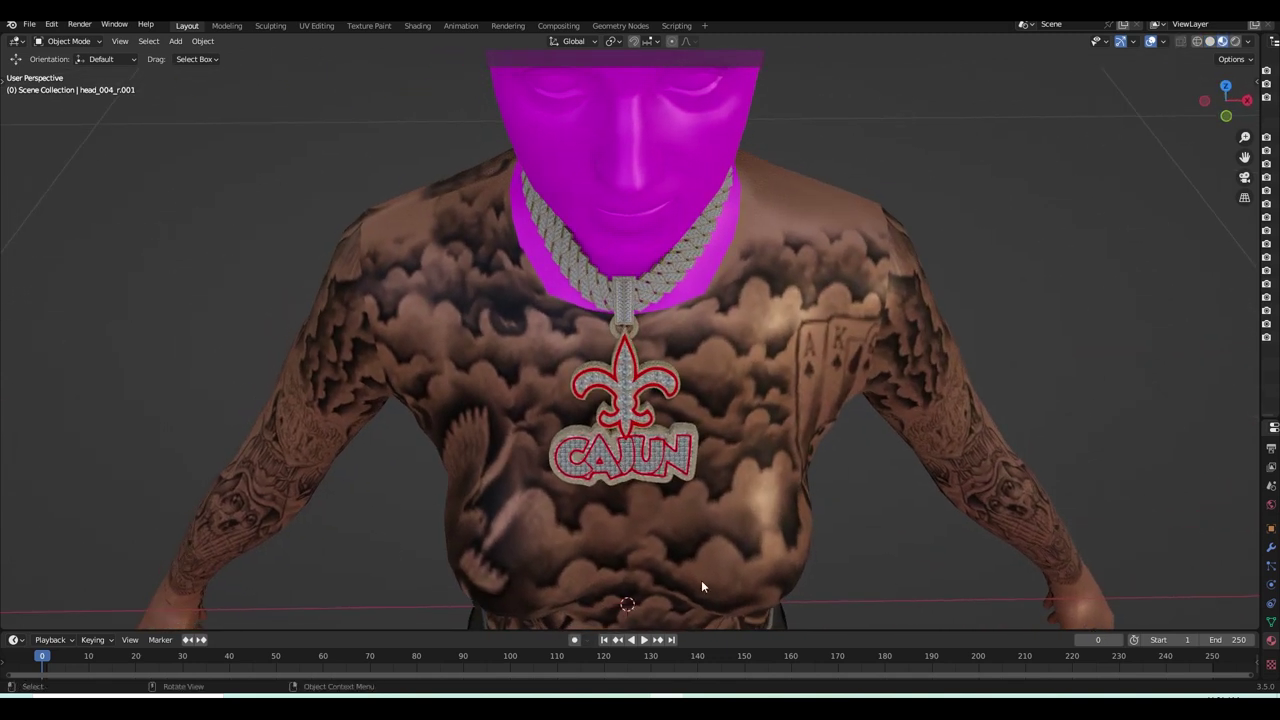
key(z)
click(808, 592)
scroll(808, 593, down, 4)
mouse_move(807, 592)
middle_down()
mouse_move(812, 533)
mouse_move(845, 514)
middle_up()
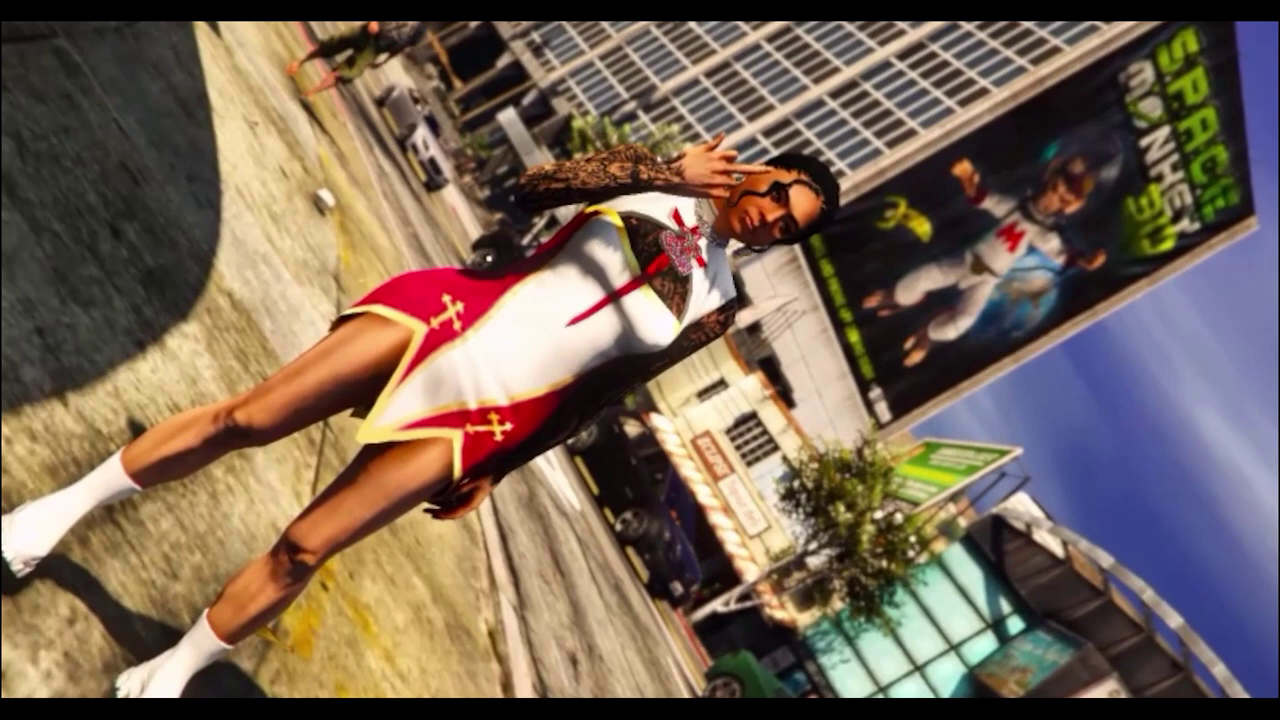